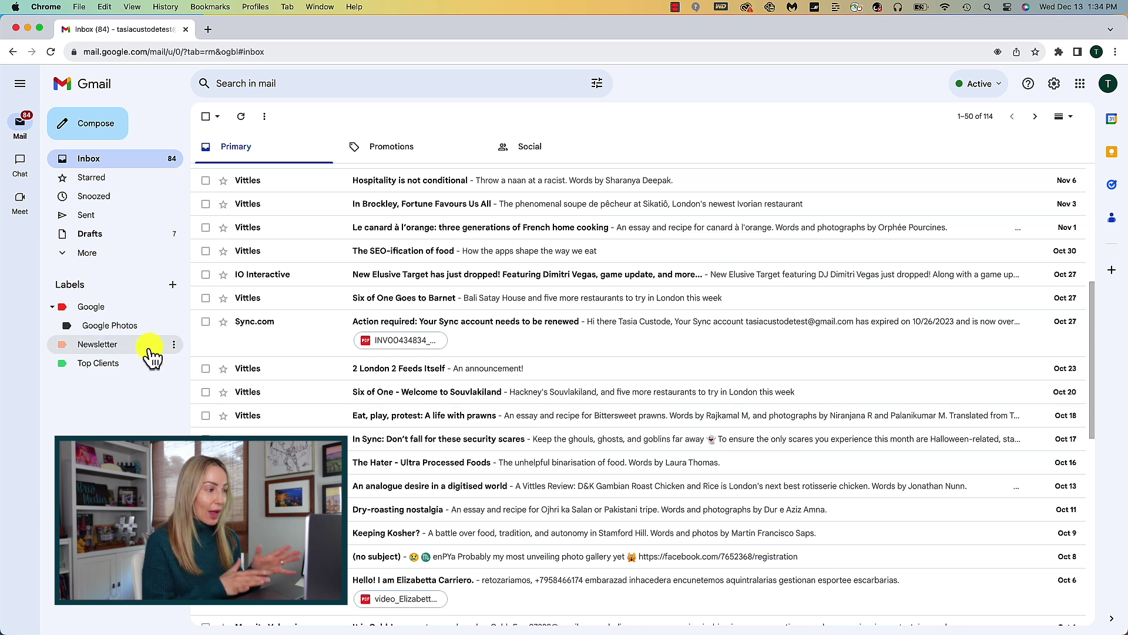
# - Apply the Newsletter label to the Sync.com email and open the renewal message
pyautogui.moveTo(151, 347); pyautogui.dragTo(253, 351)
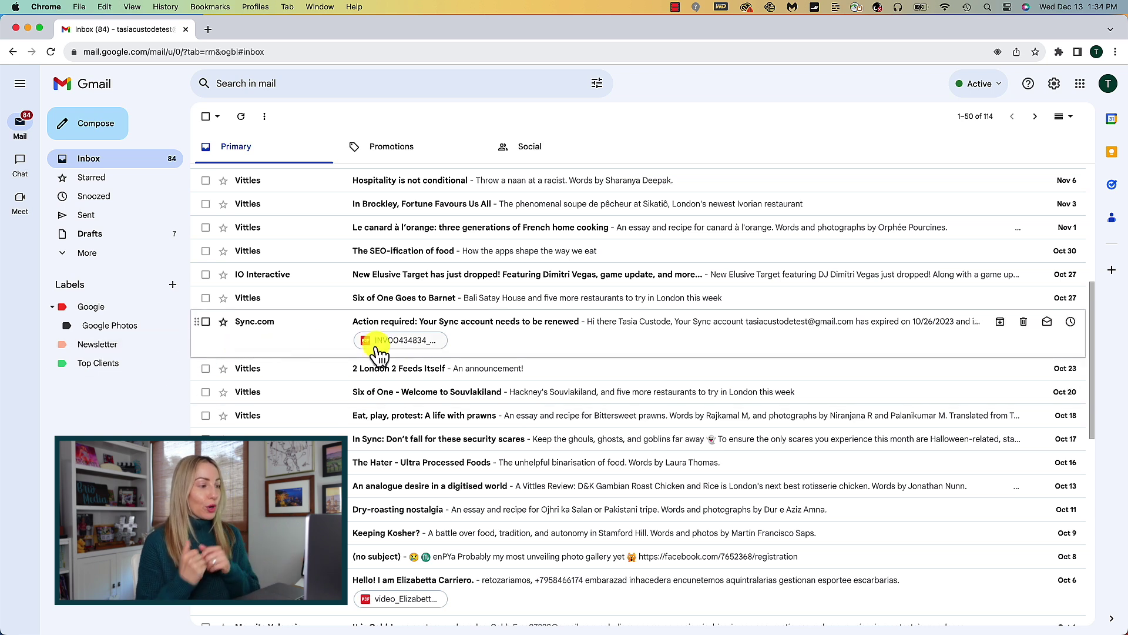
pyautogui.click(1070, 322)
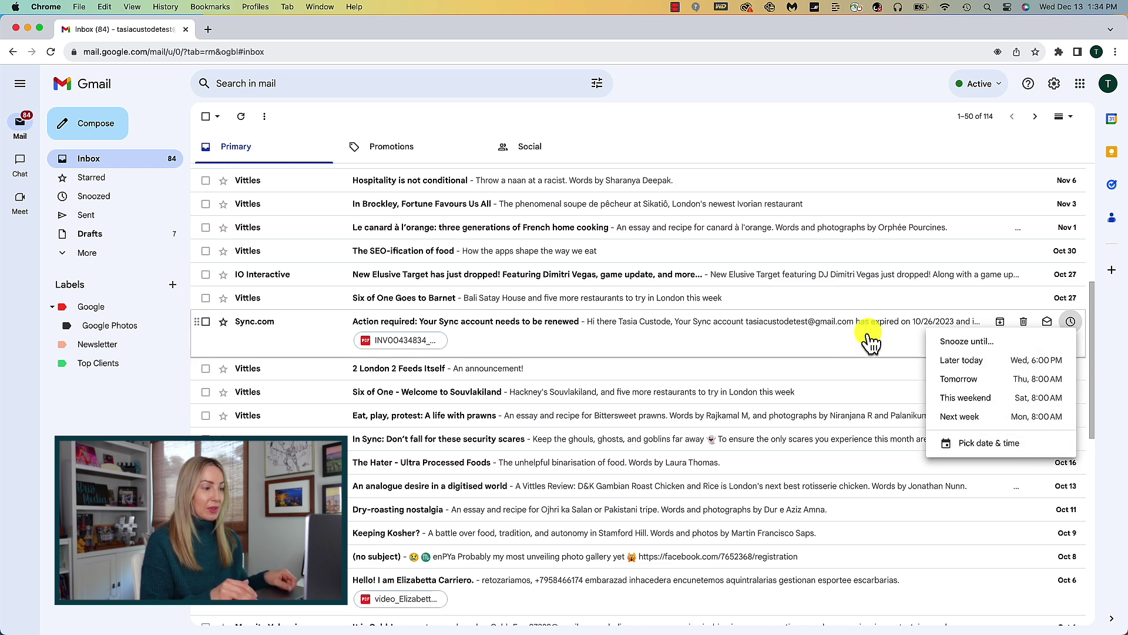
pyautogui.click(821, 340)
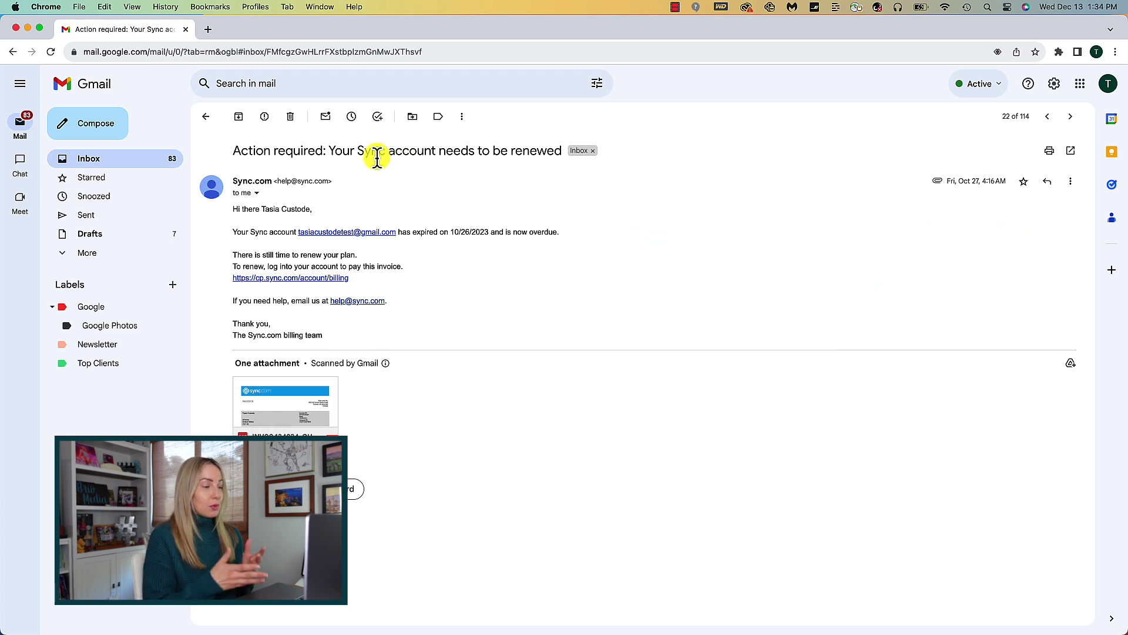
# - Snooze the open Sync.com renewal email until Later today
pyautogui.click(352, 117)
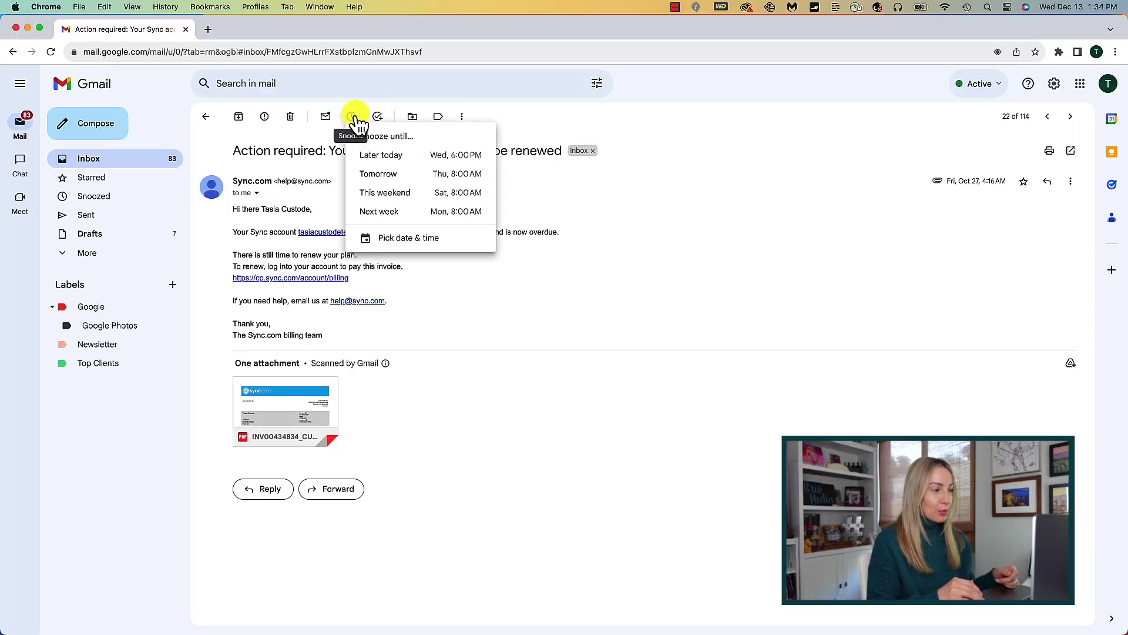
pyautogui.click(415, 154)
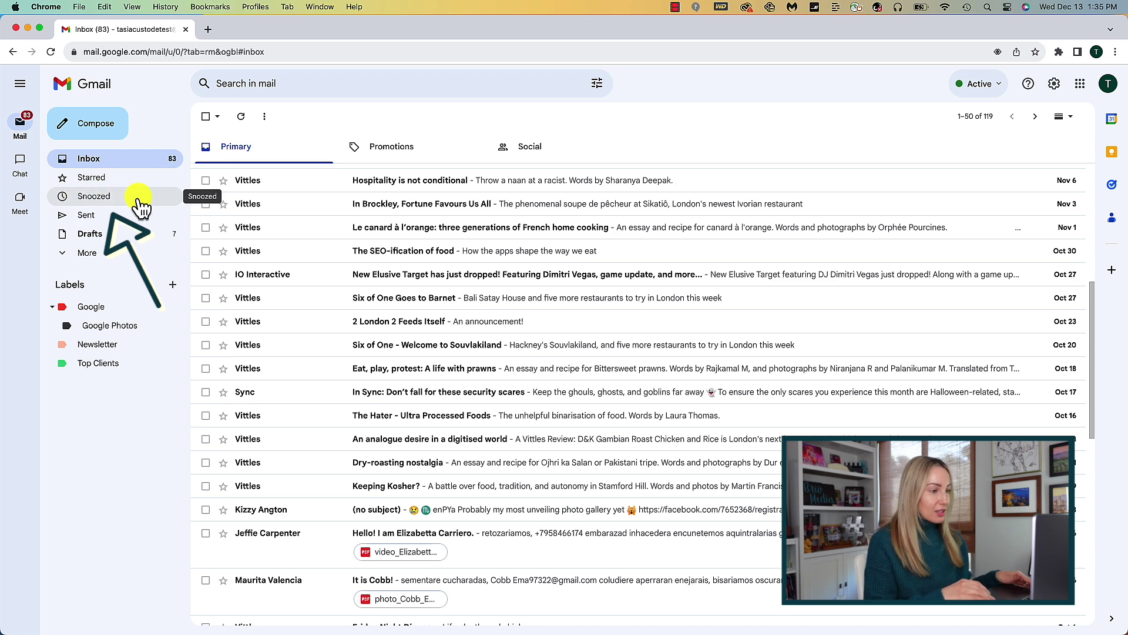
# - List the Snoozed emails and bring up the Sync.com email's snooze menu showing Unsnooze
pyautogui.click(141, 202)
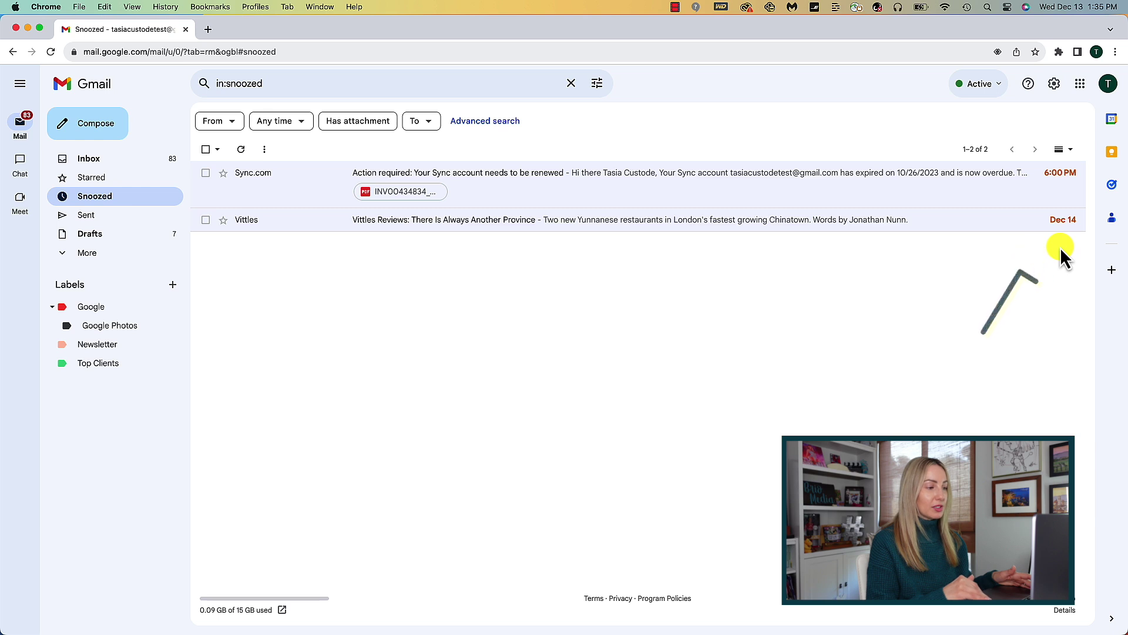
pyautogui.moveTo(1071, 181)
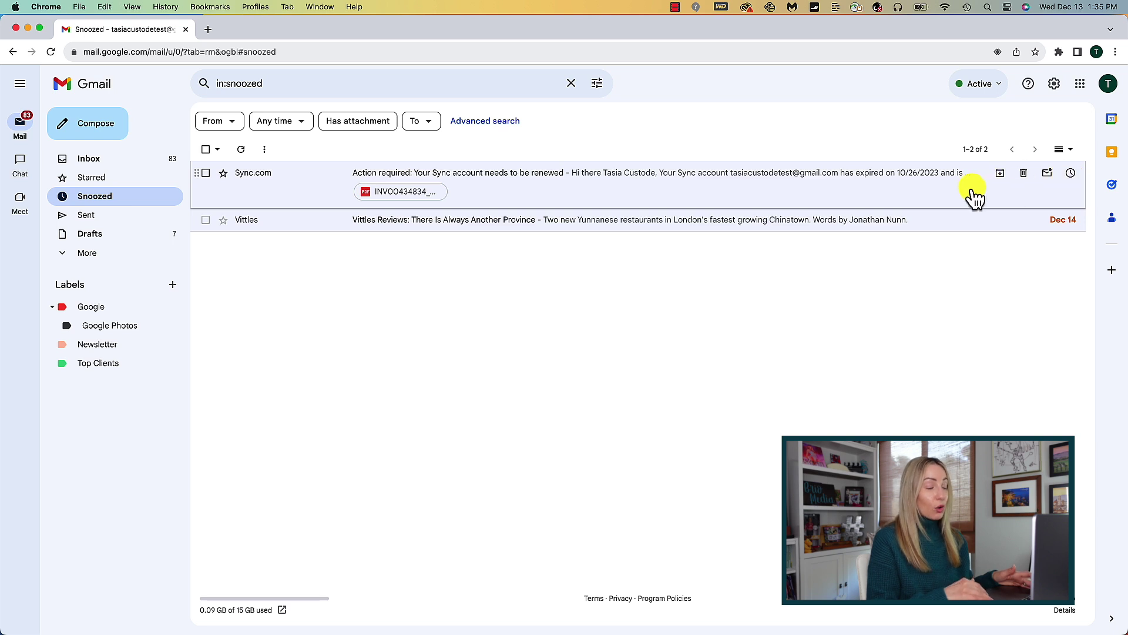
pyautogui.click(1072, 174)
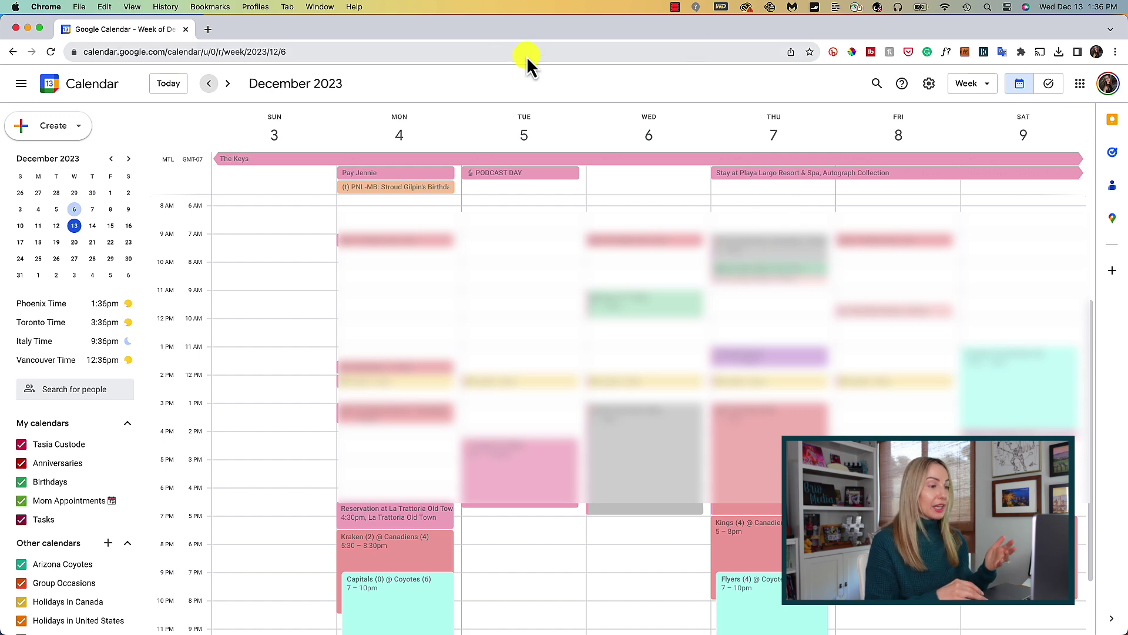
# - Advance Google Calendar to the week of December 10–16
pyautogui.click(228, 85)
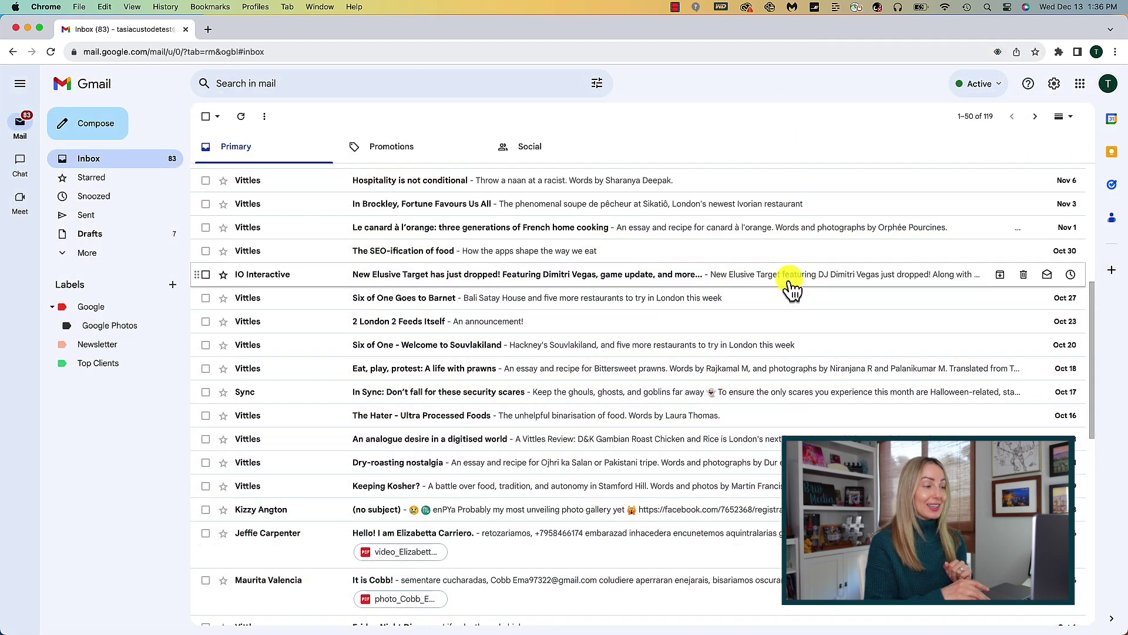
# - Open the IO Interactive New Elusive Target email and create a Dec 13, 2:00–3:00pm event from it
pyautogui.click(792, 288)
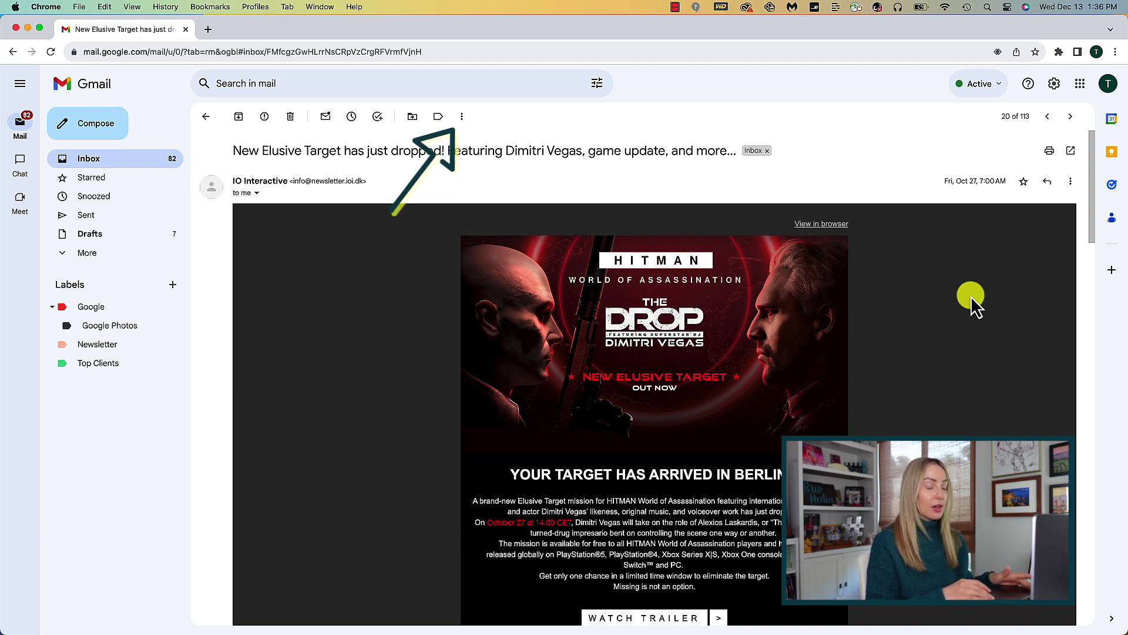
pyautogui.click(462, 117)
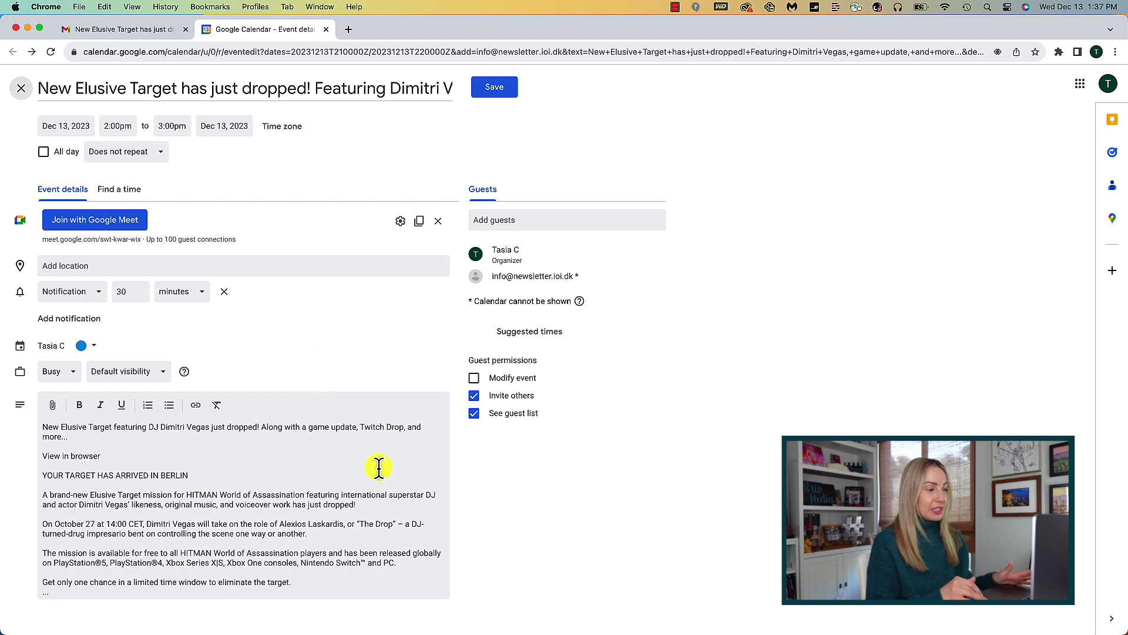
# - Discard the unsaved Google Calendar event draft and hide the side panel
pyautogui.click(326, 30)
pyautogui.click(594, 245)
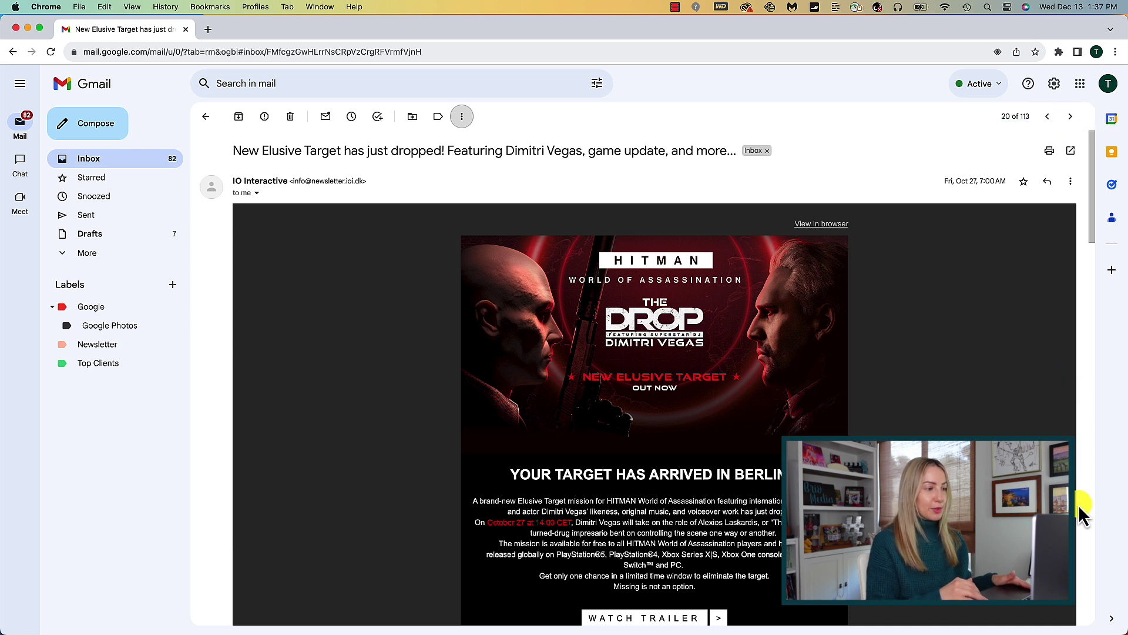
pyautogui.click(1111, 621)
# - In the side calendar, move to Thu, Dec 14 and create a 10:30 AM event
pyautogui.click(1111, 621)
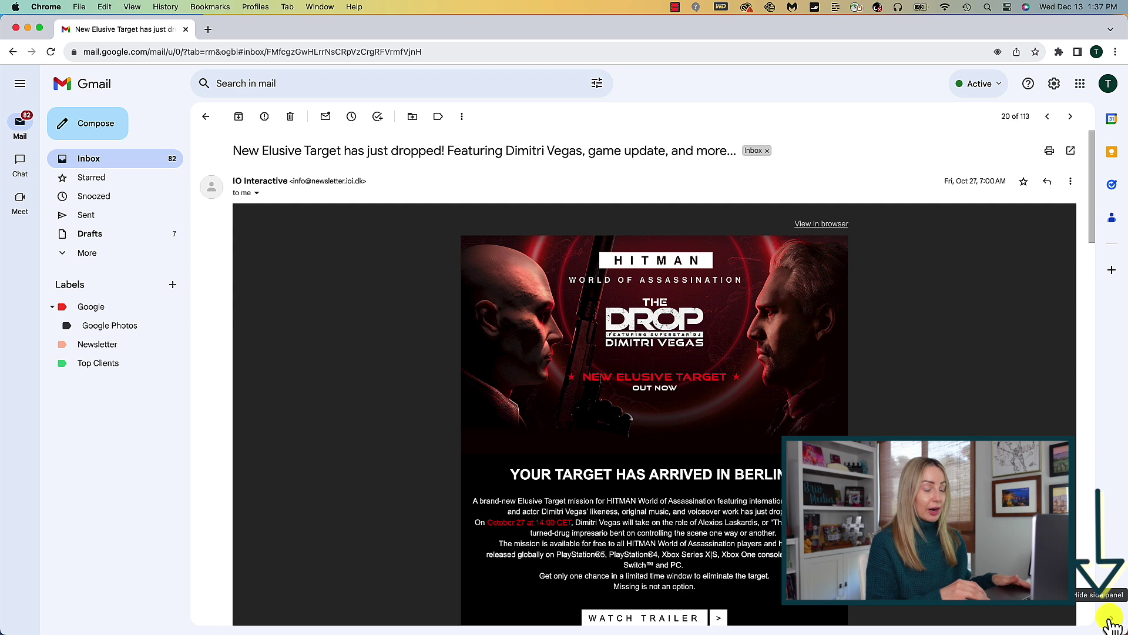
pyautogui.click(1113, 120)
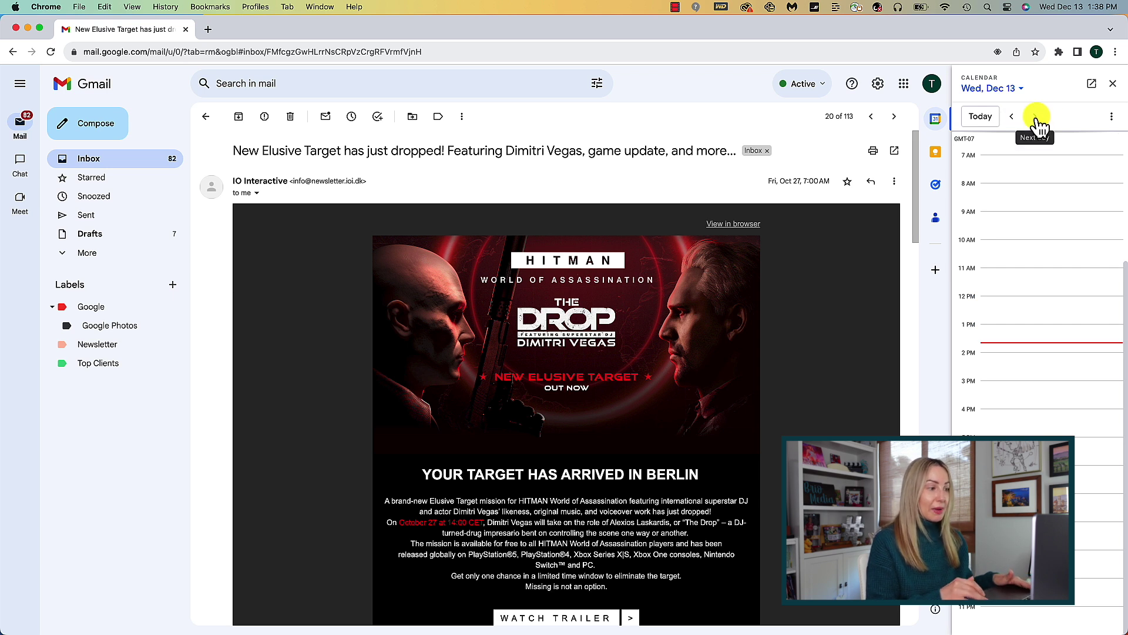
pyautogui.click(1037, 118)
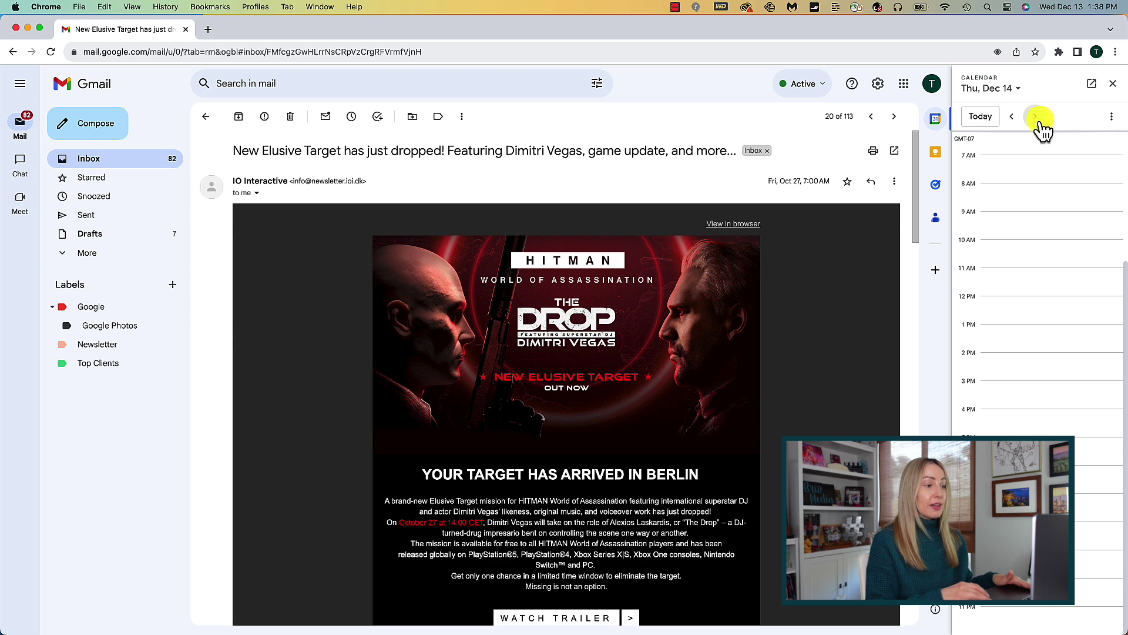
pyautogui.click(997, 256)
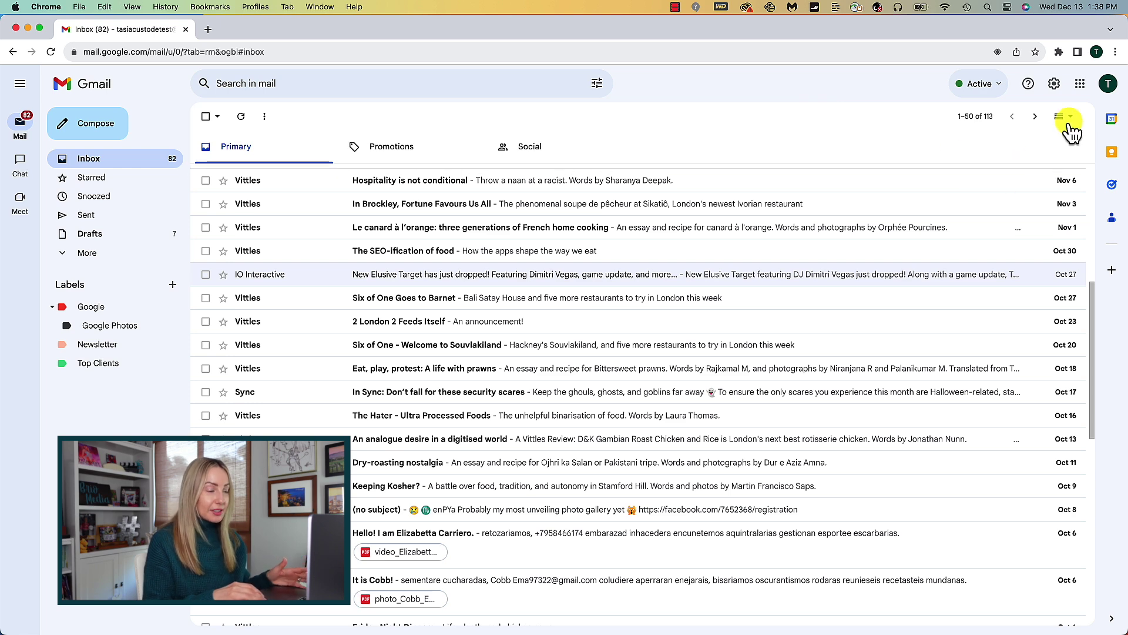
# - Enable Templates under Advanced settings and start a new Marketing Manager application message
pyautogui.click(1056, 84)
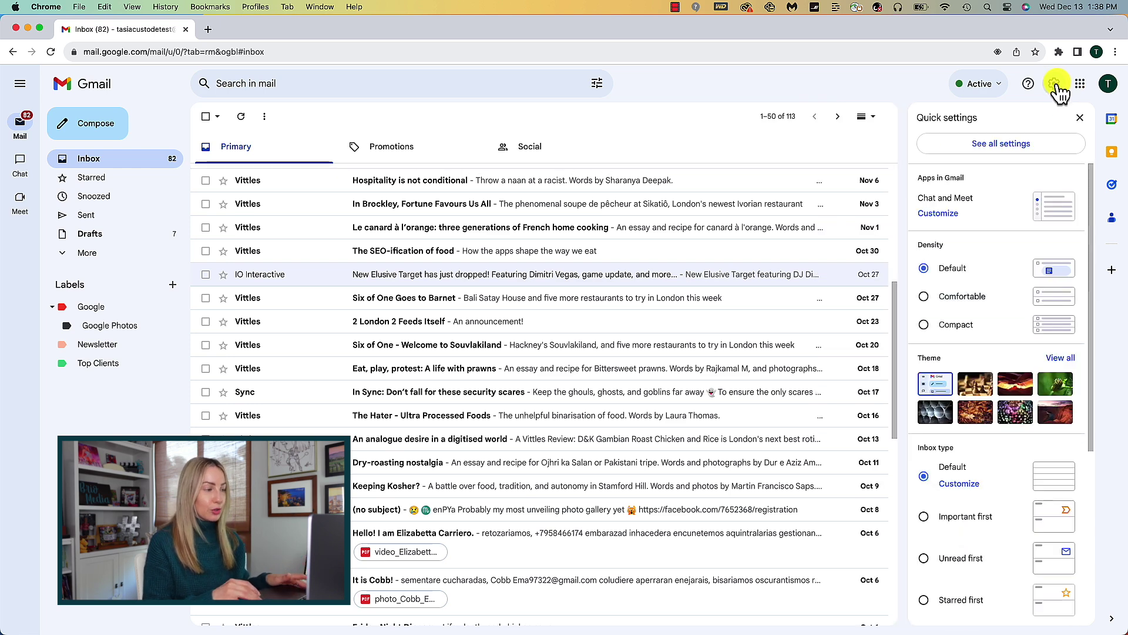
pyautogui.click(1027, 144)
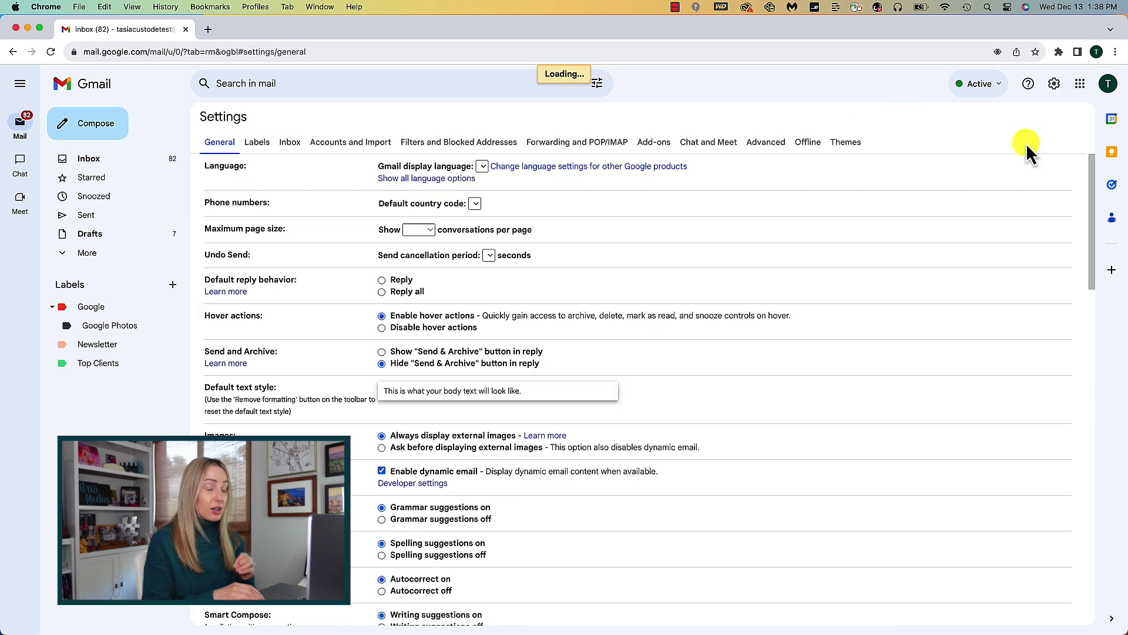
pyautogui.click(764, 143)
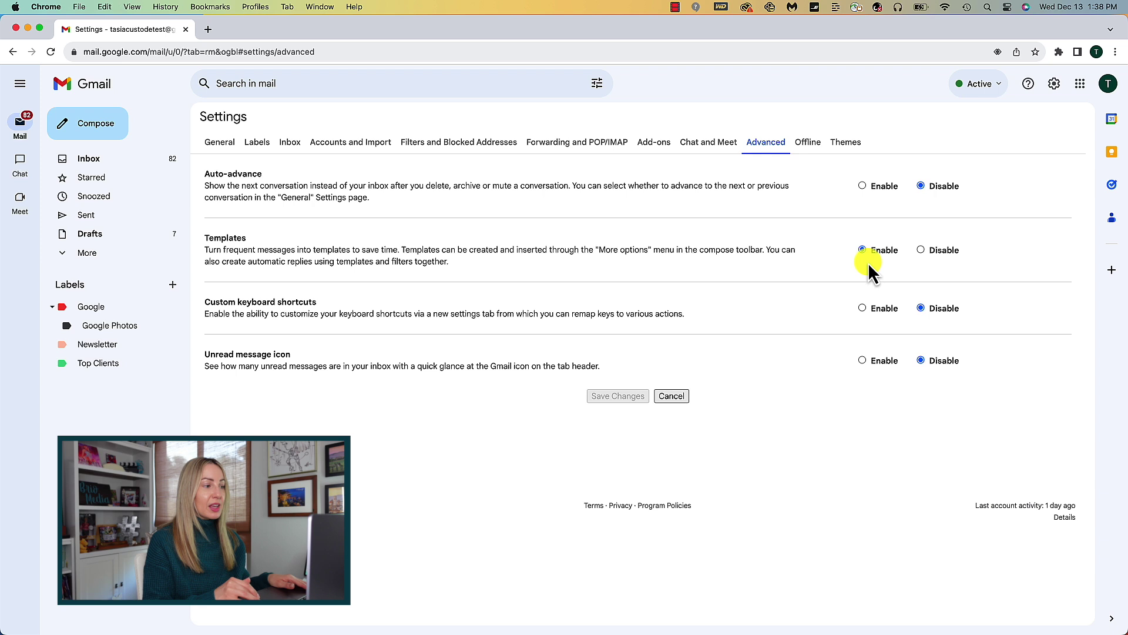
pyautogui.click(94, 118)
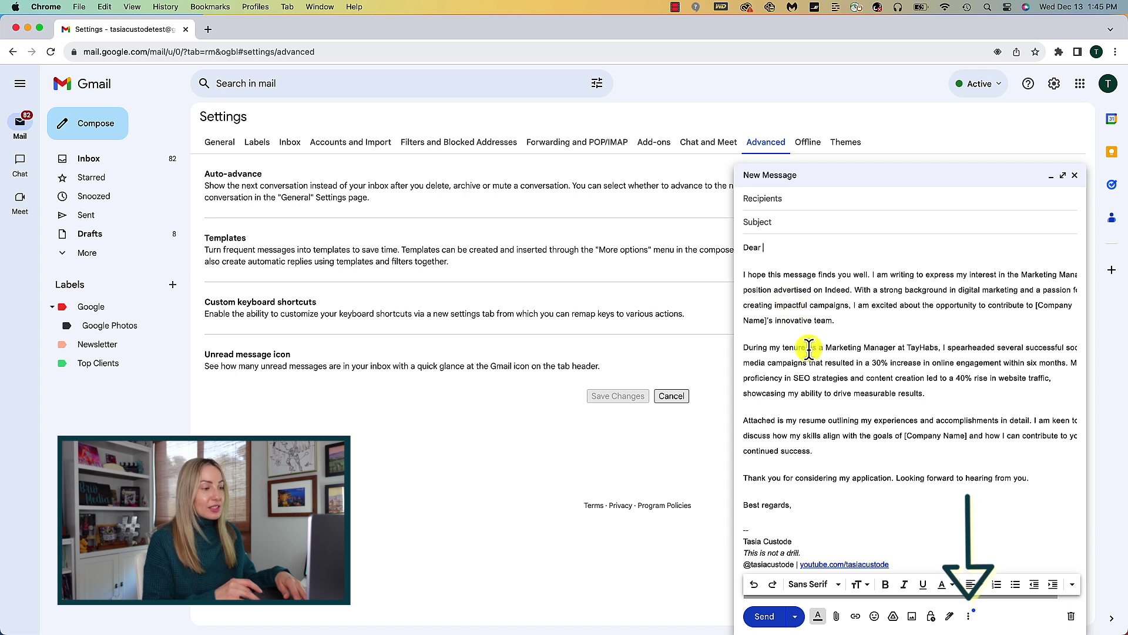
# - Save the cover-letter draft as a new template named Job Application
pyautogui.click(968, 617)
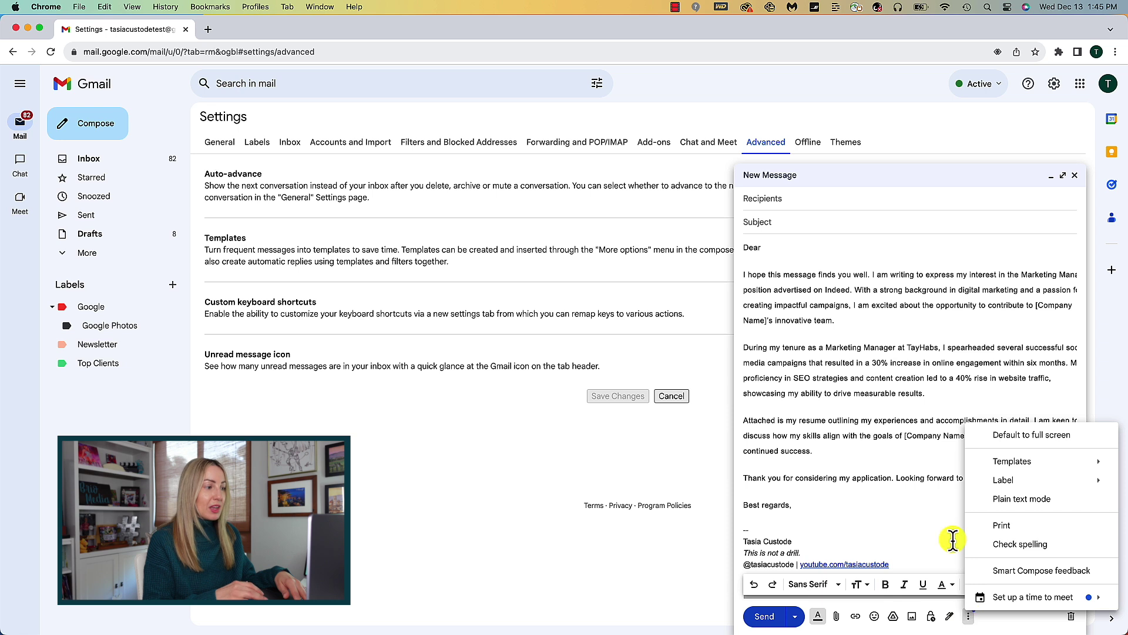
pyautogui.moveTo(1013, 468)
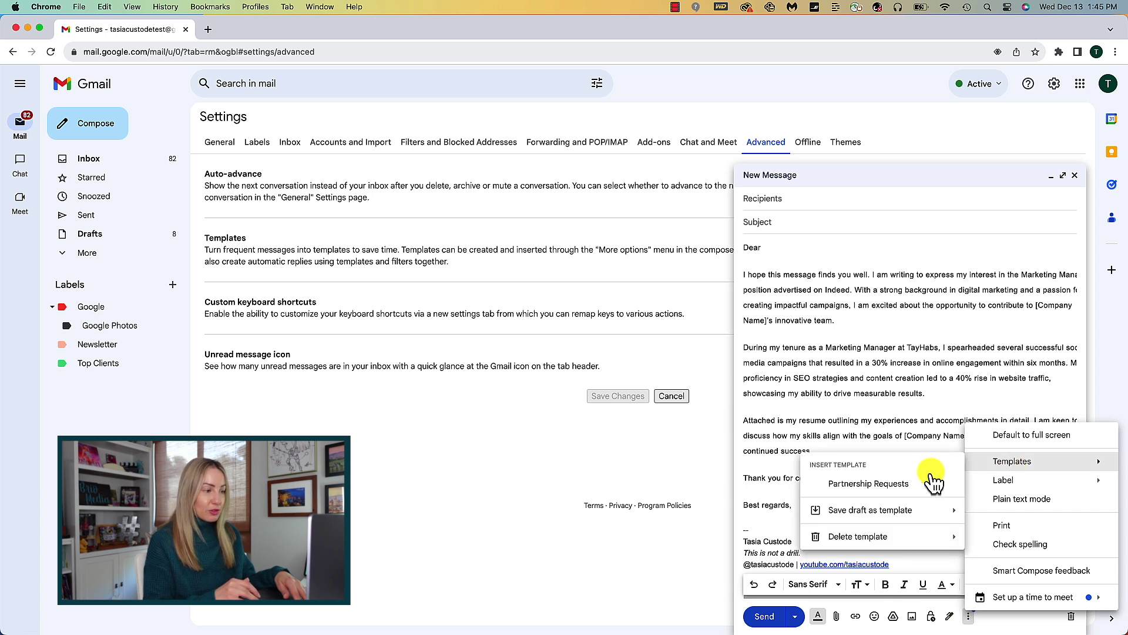
pyautogui.moveTo(887, 516)
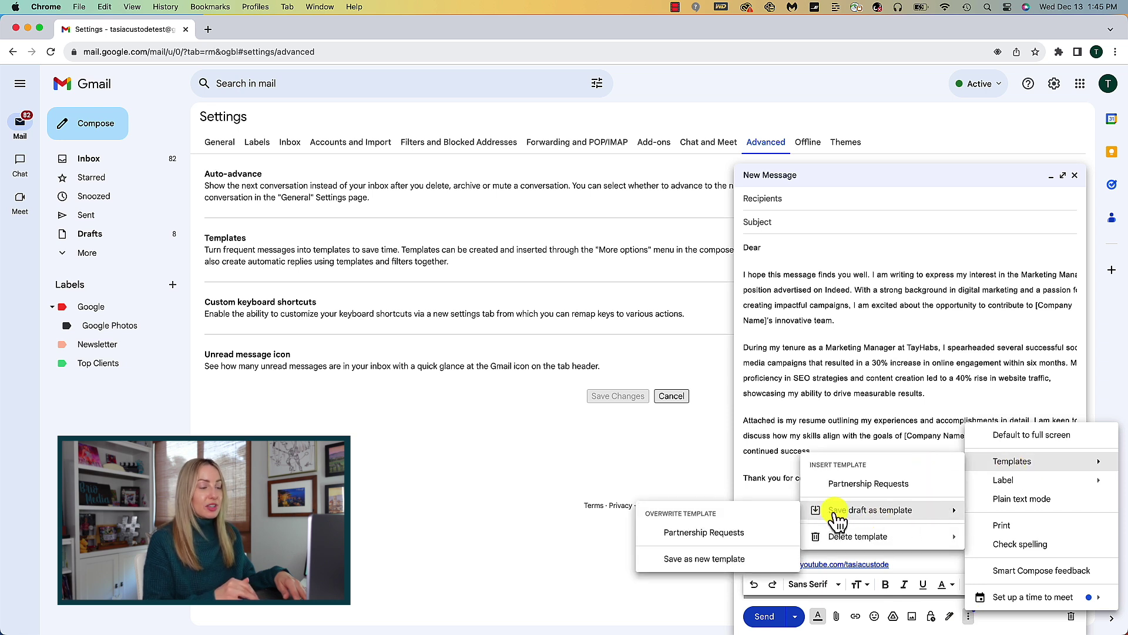
pyautogui.click(725, 559)
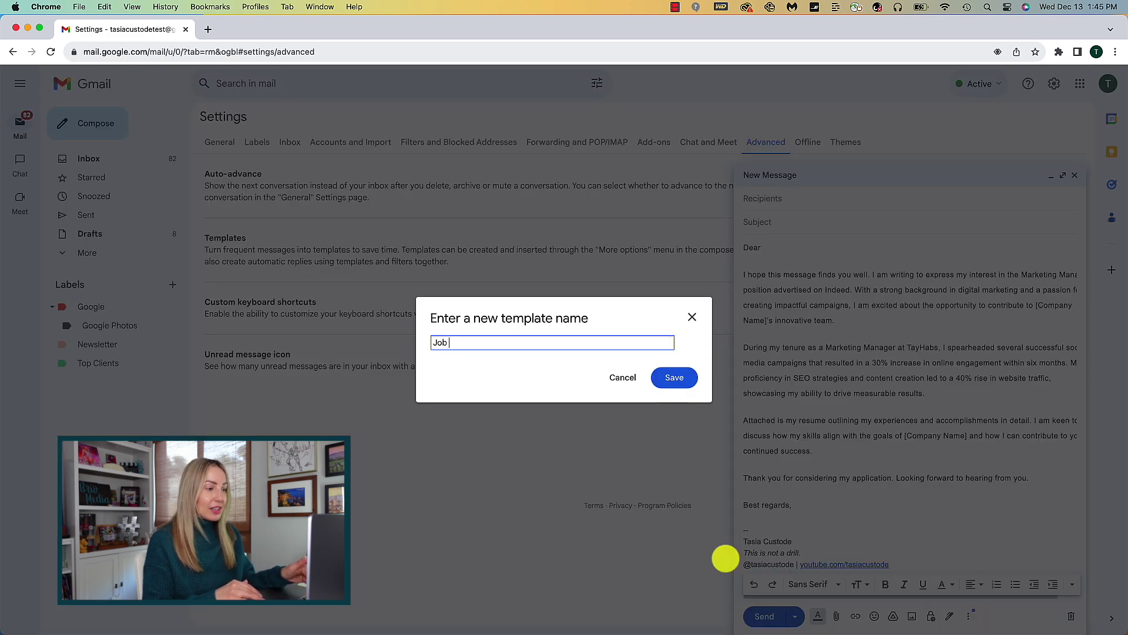
pyautogui.click(674, 378)
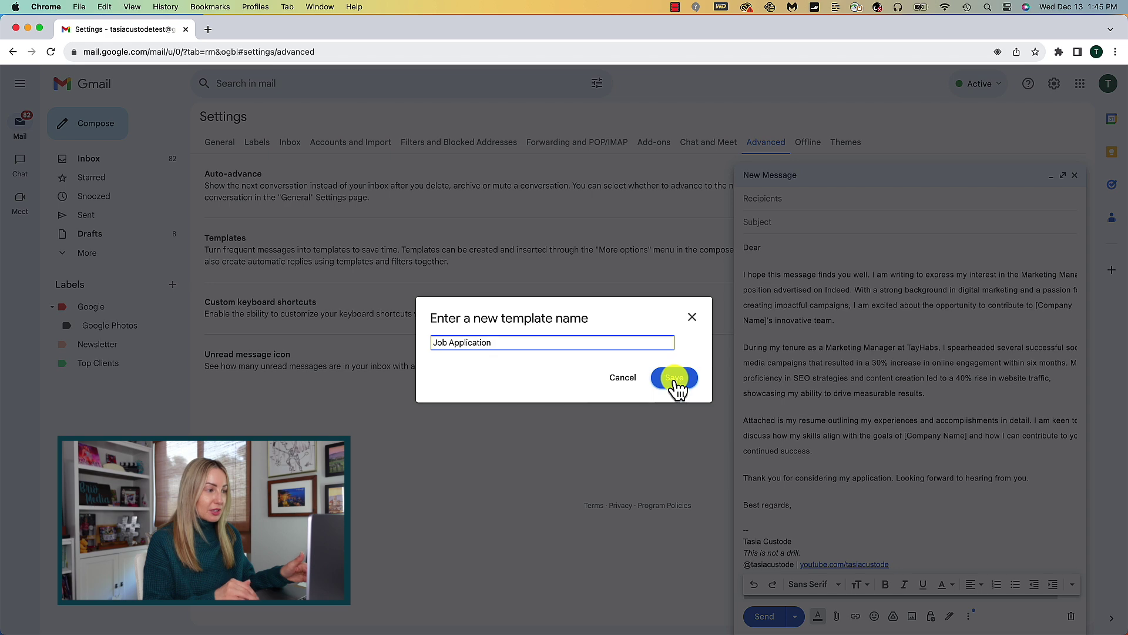
# - Fill the new message with the Job Application template and edit its greeting line
pyautogui.click(968, 616)
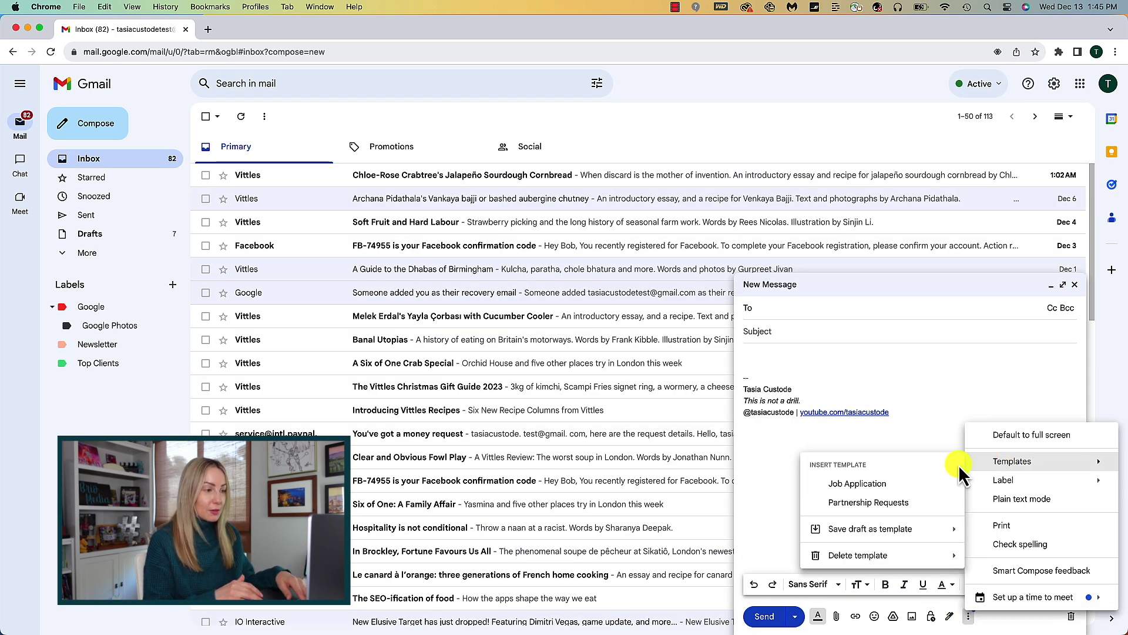
pyautogui.click(877, 484)
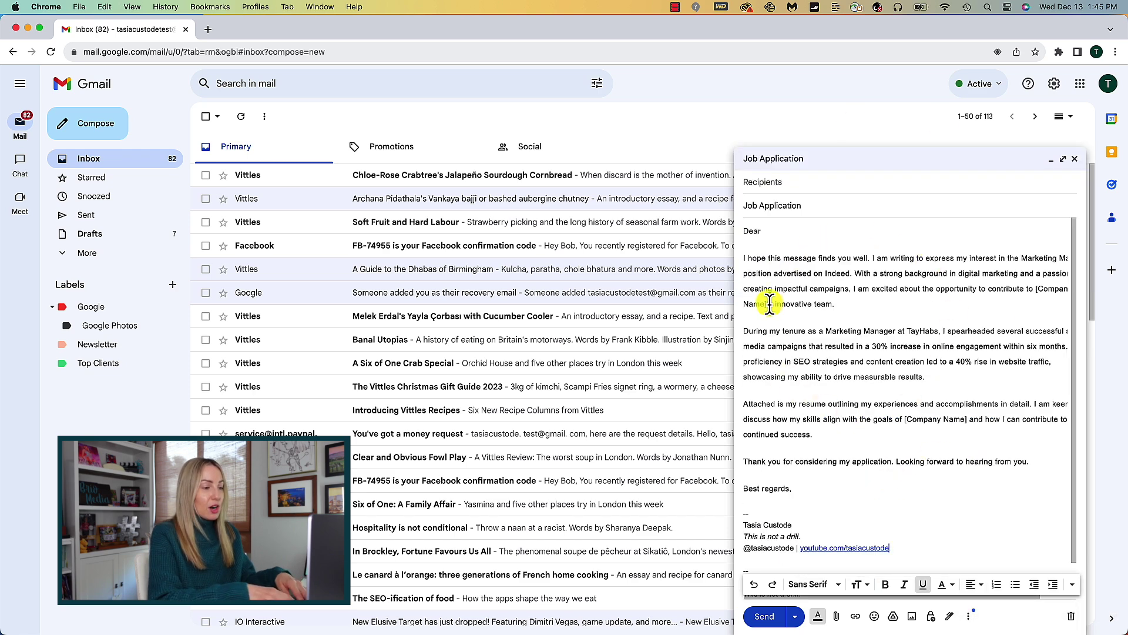
pyautogui.click(837, 234)
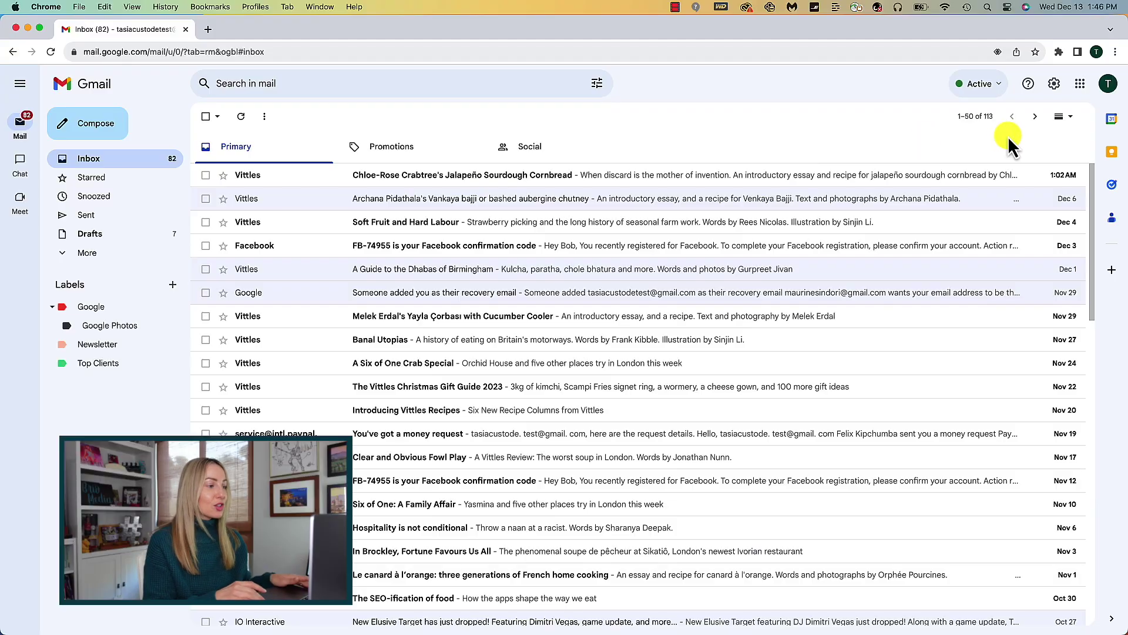
# - Look at the inbox category customisation, then close it without changes
pyautogui.click(1055, 85)
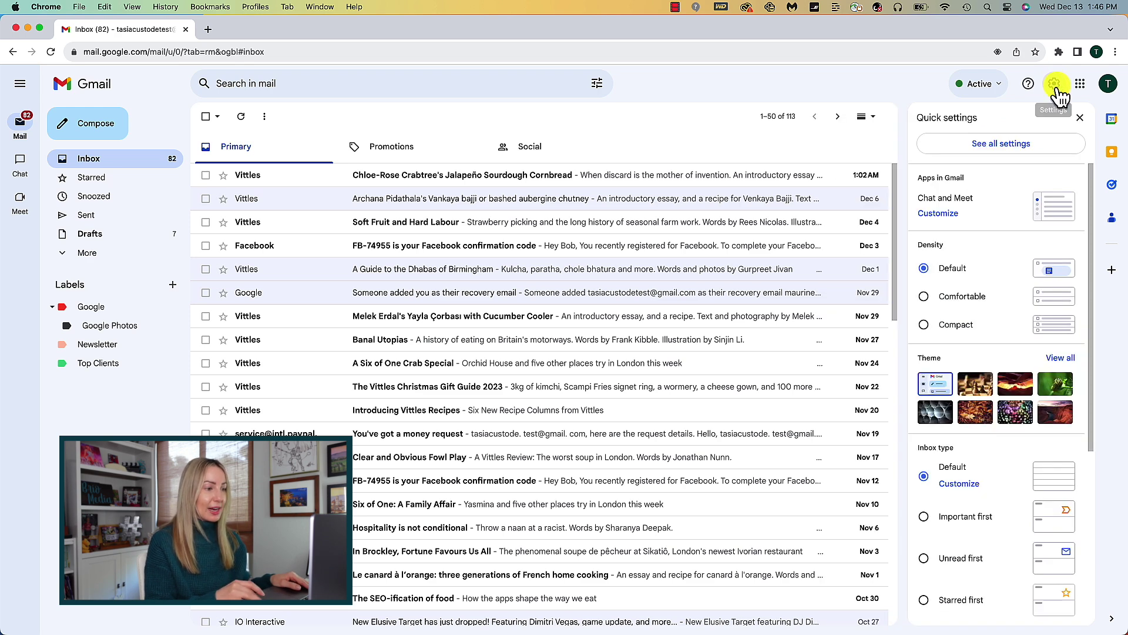
pyautogui.moveTo(1091, 182); pyautogui.dragTo(1076, 286)
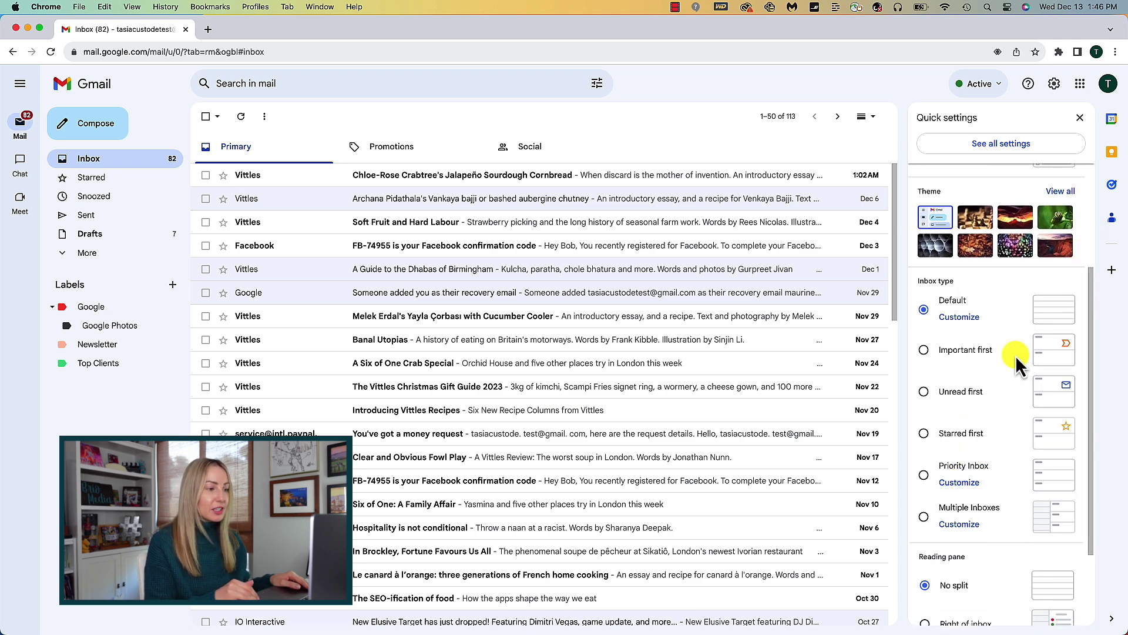
pyautogui.click(955, 320)
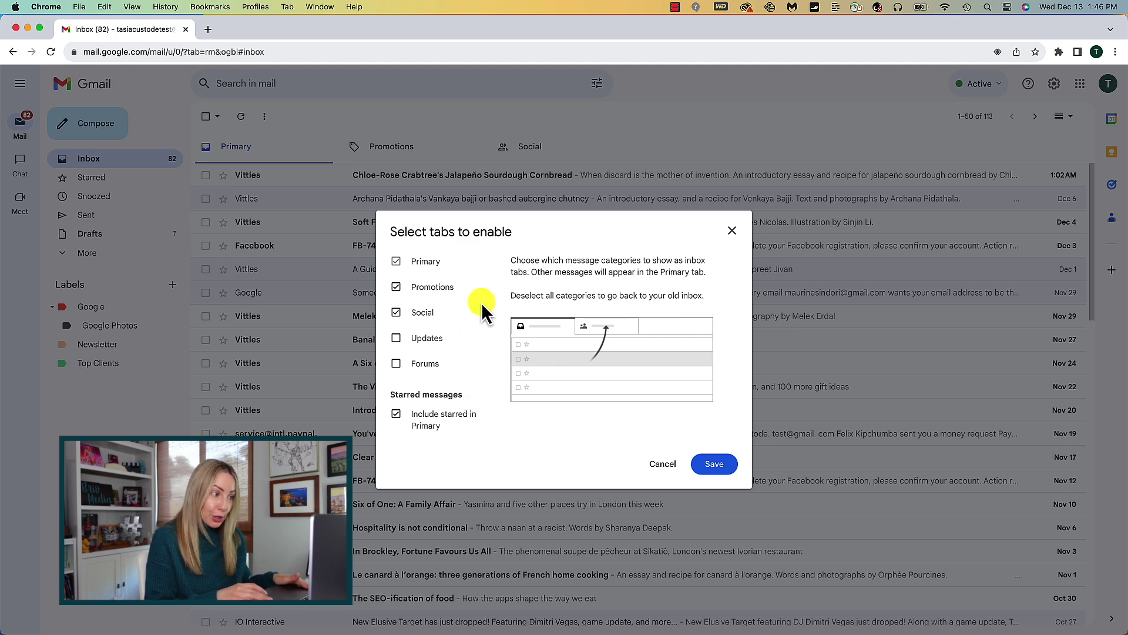
pyautogui.click(732, 231)
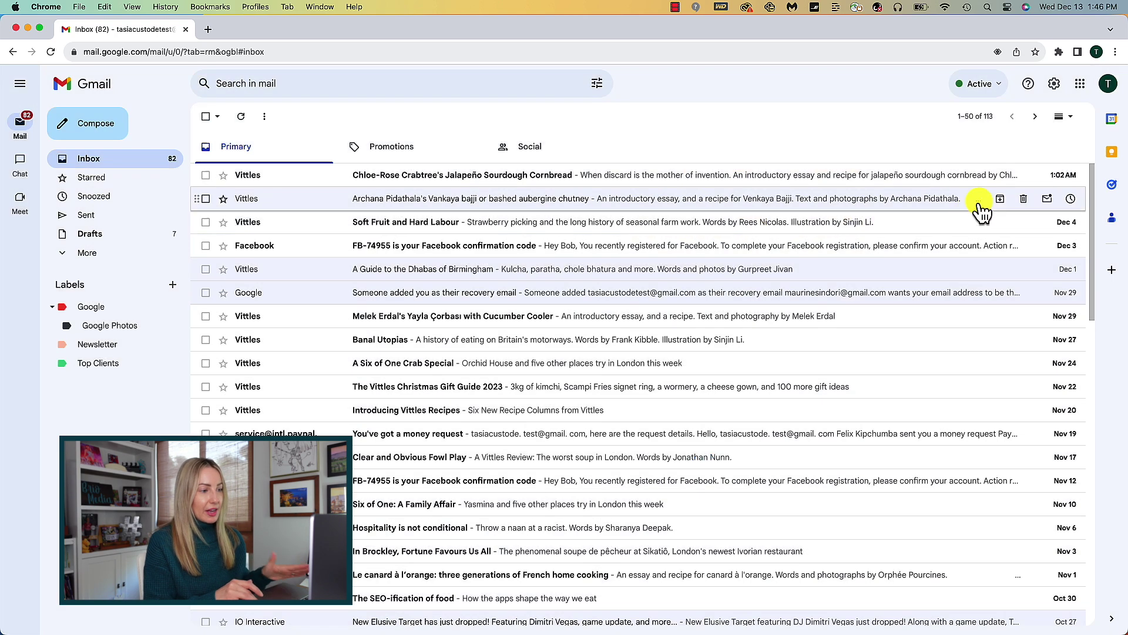
# - Change the inbox type from Unread first to Multiple Inboxes and open its section settings
pyautogui.click(1054, 85)
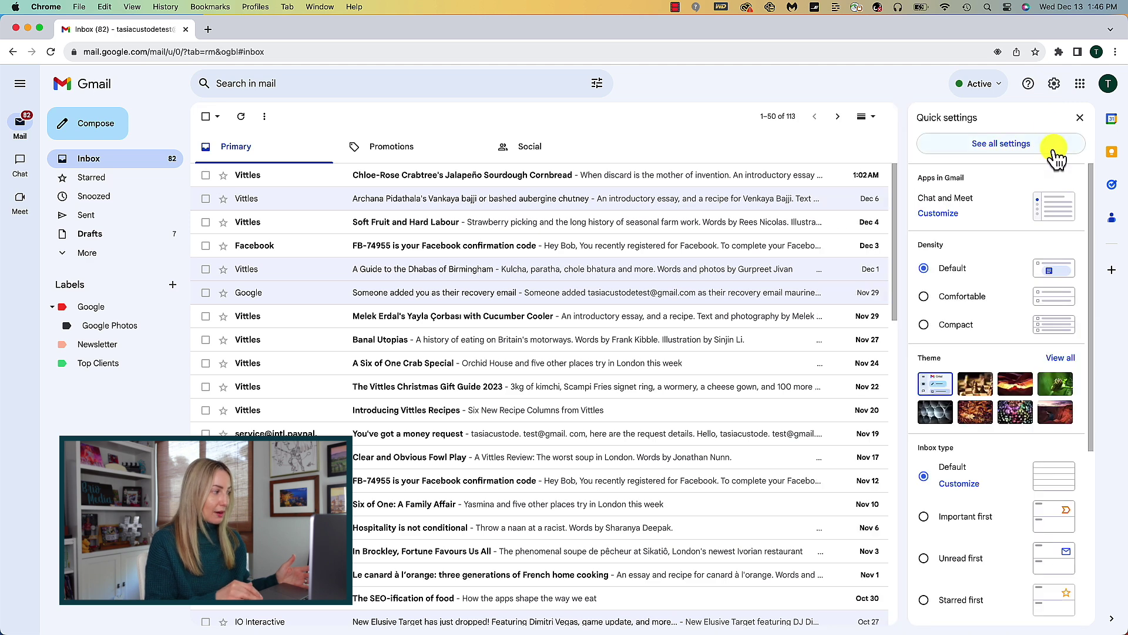
pyautogui.scroll(-5, 1040, 200)
pyautogui.scroll(-1, 1035, 215)
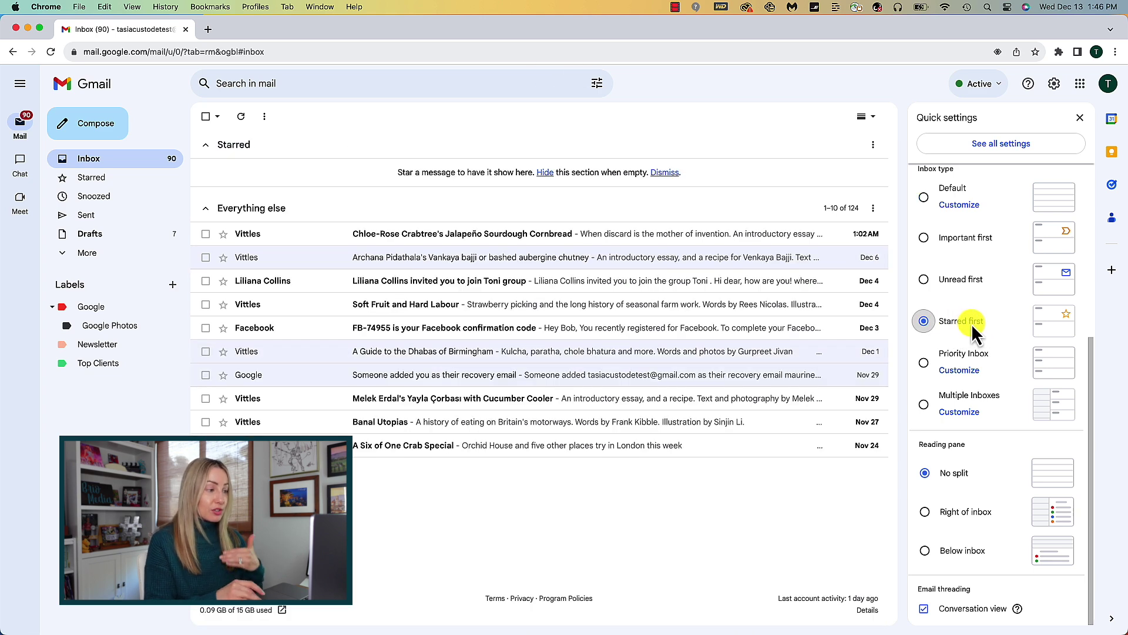
pyautogui.click(924, 280)
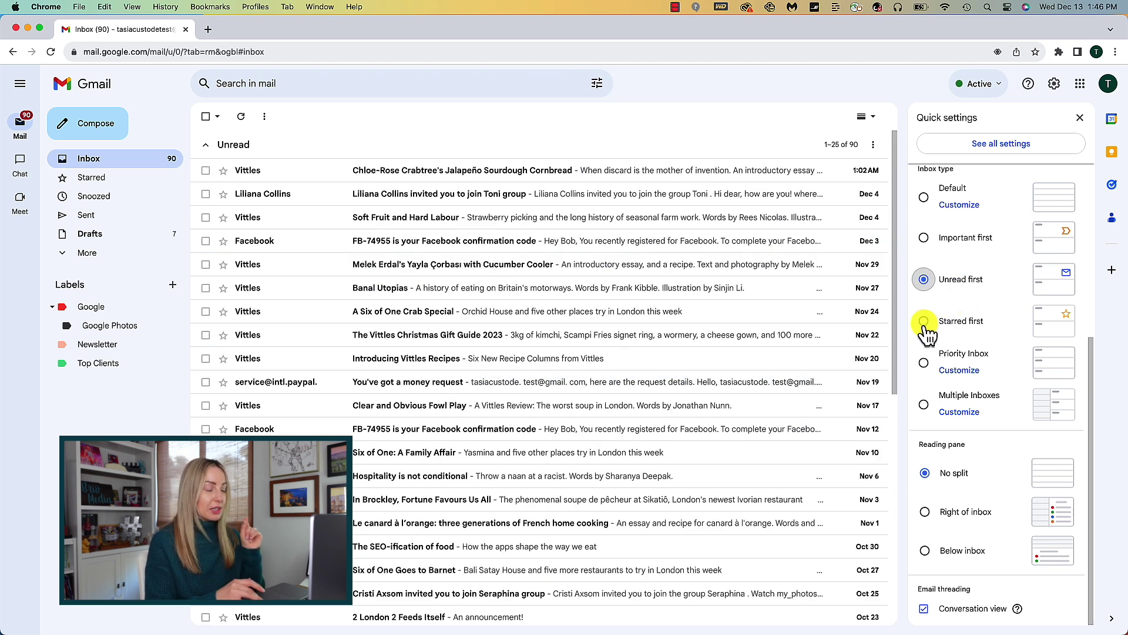
pyautogui.click(923, 405)
pyautogui.scroll(-5, 982, 330)
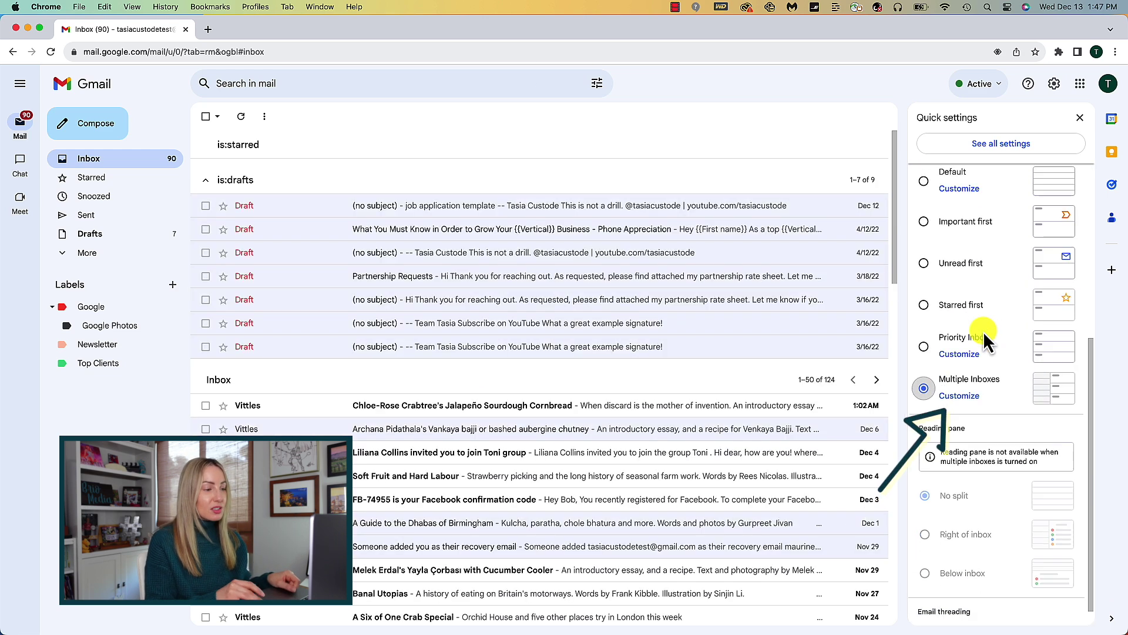
pyautogui.click(959, 400)
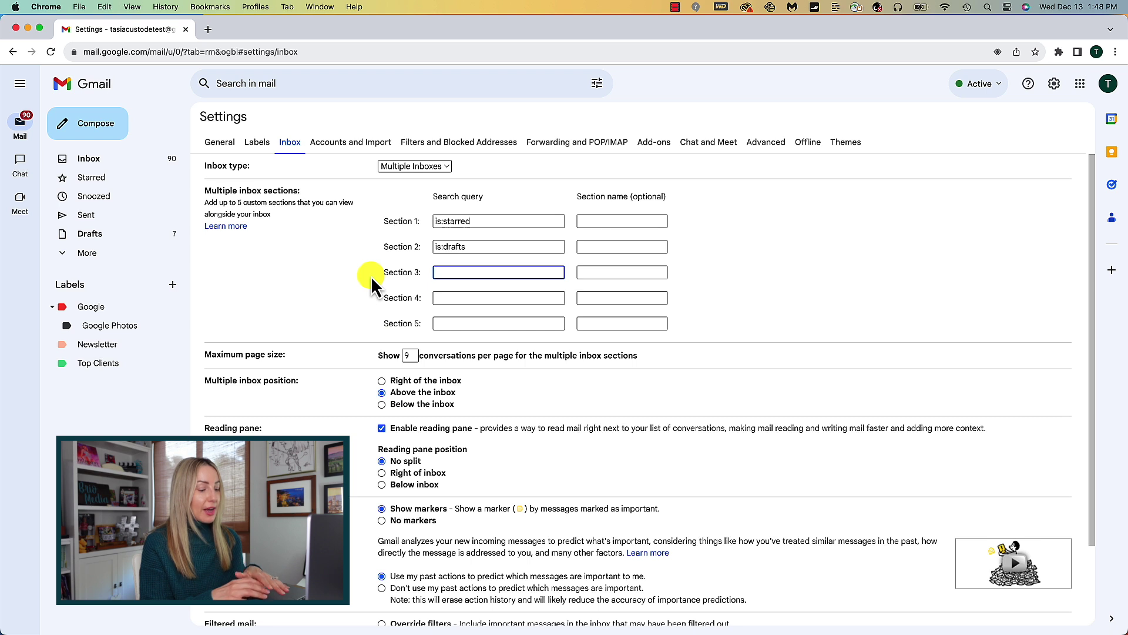
# - Enter a from: query for one sender's address as the Section 3 search query
pyautogui.press('super+v')
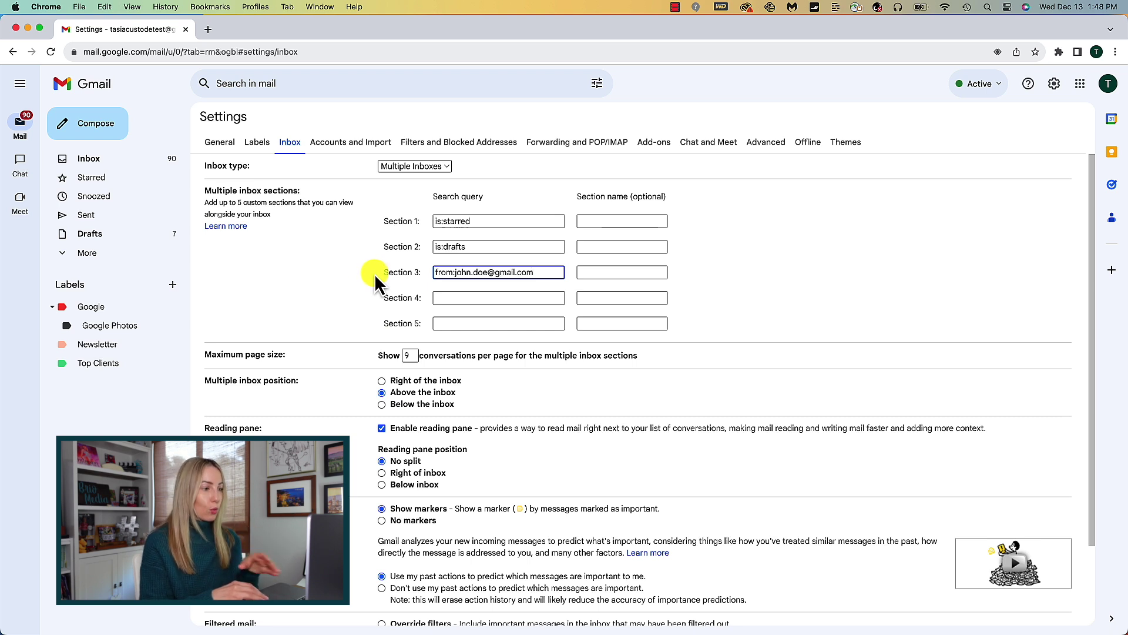
pyautogui.click(339, 273)
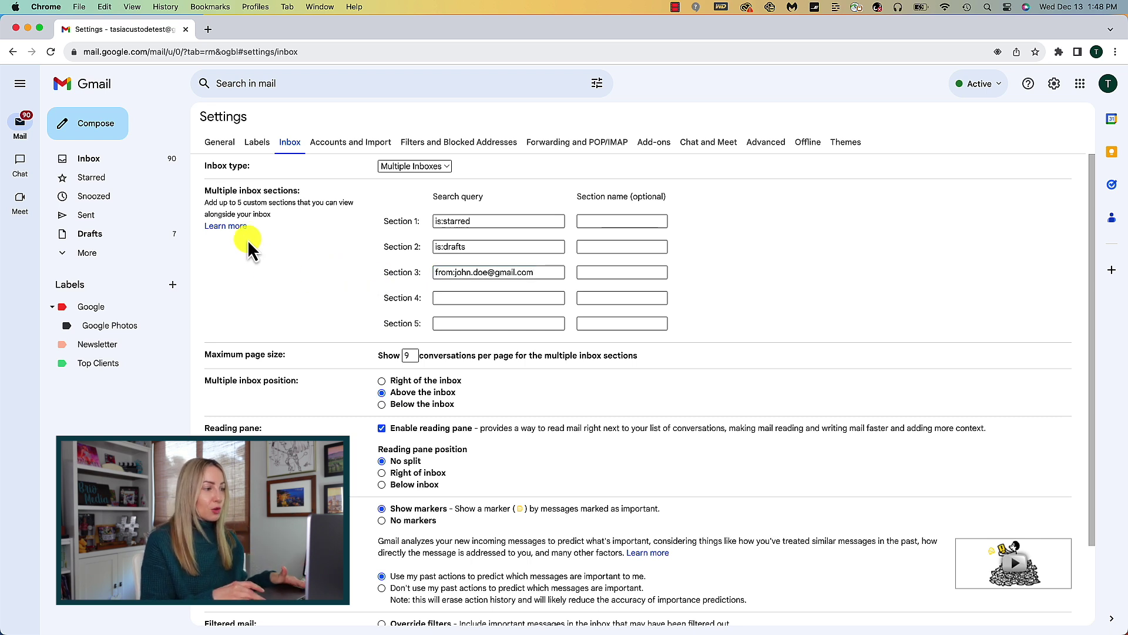
# - Read the Multiple Inboxes help and the article on search operators usable for sections
pyautogui.click(227, 228)
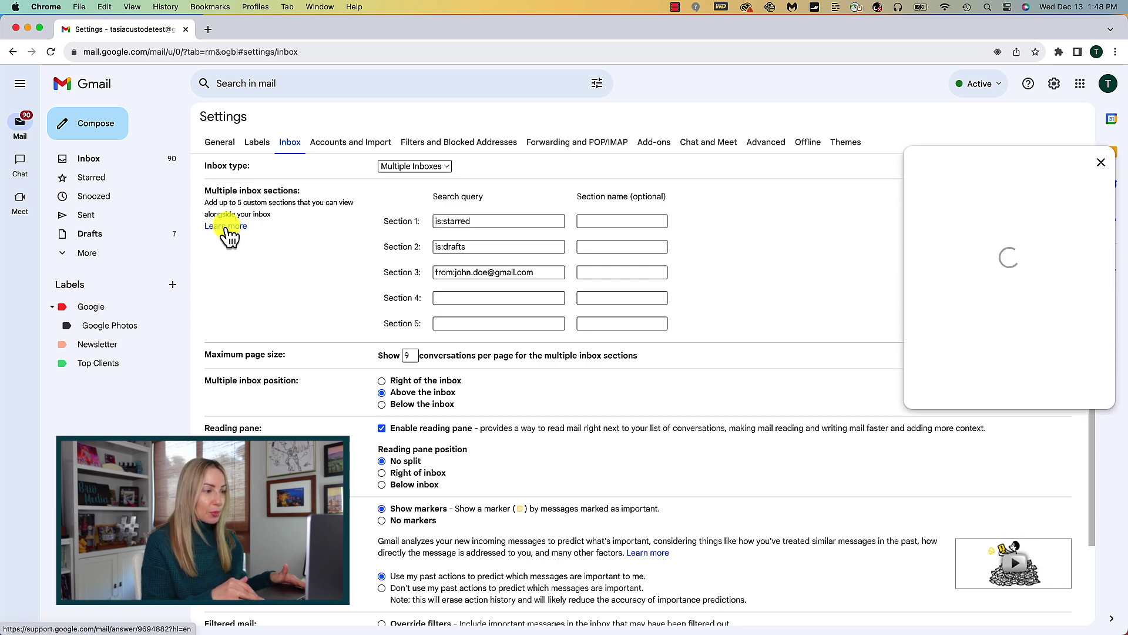
pyautogui.moveTo(1106, 192); pyautogui.dragTo(1122, 326)
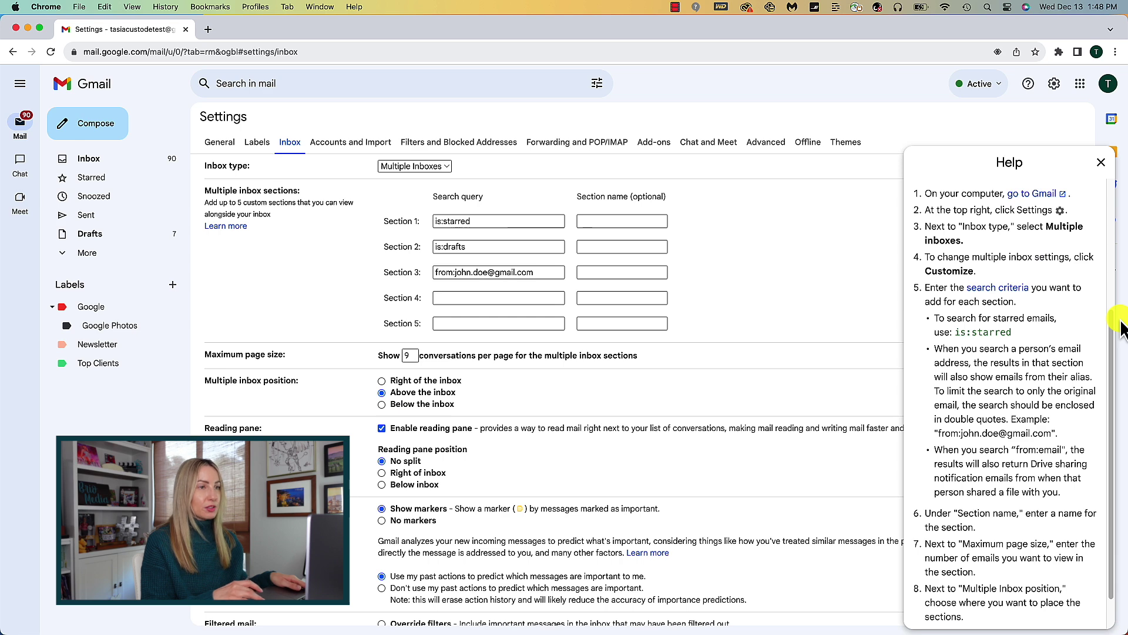
pyautogui.click(1002, 287)
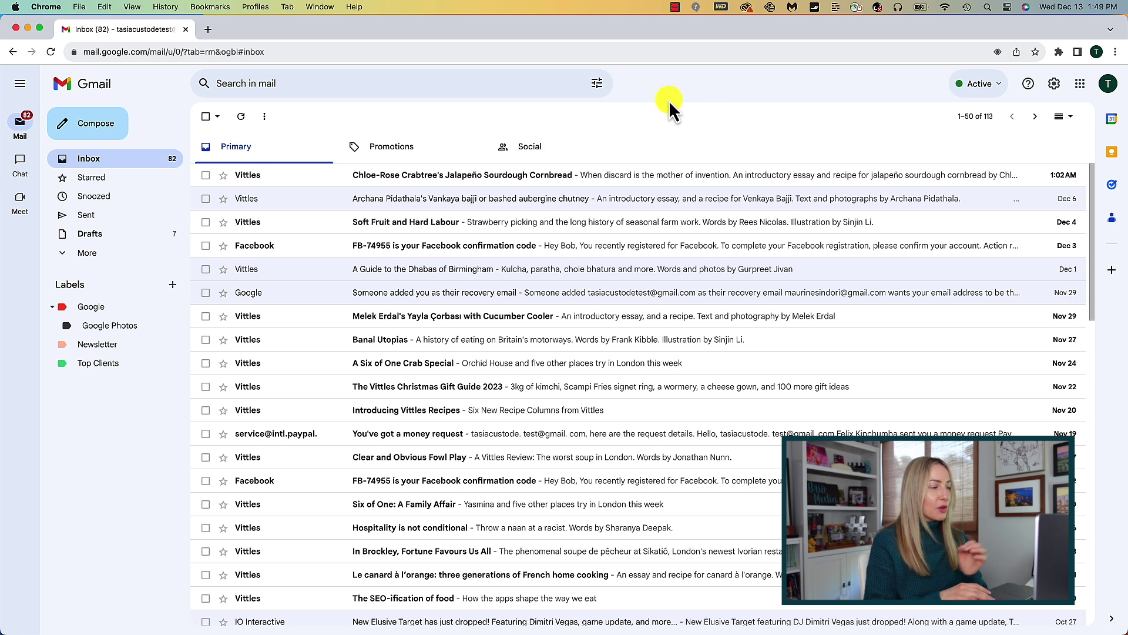
# - From the newest Vittles email, start a filter for list:(<vittles.substack.com>)
pyautogui.click(628, 185)
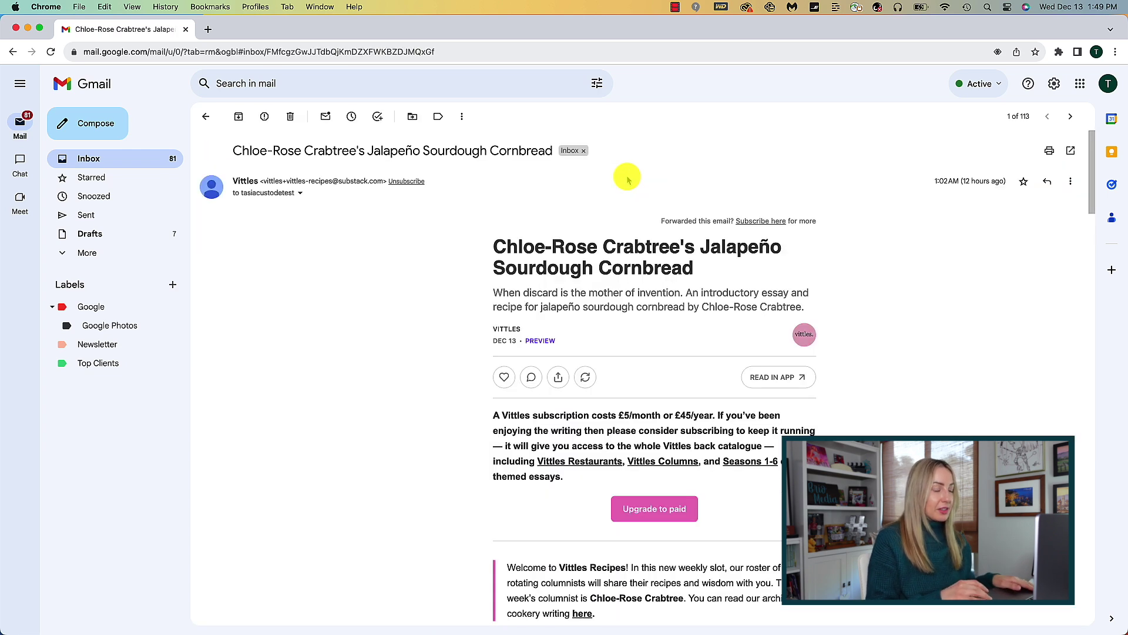
pyautogui.click(300, 194)
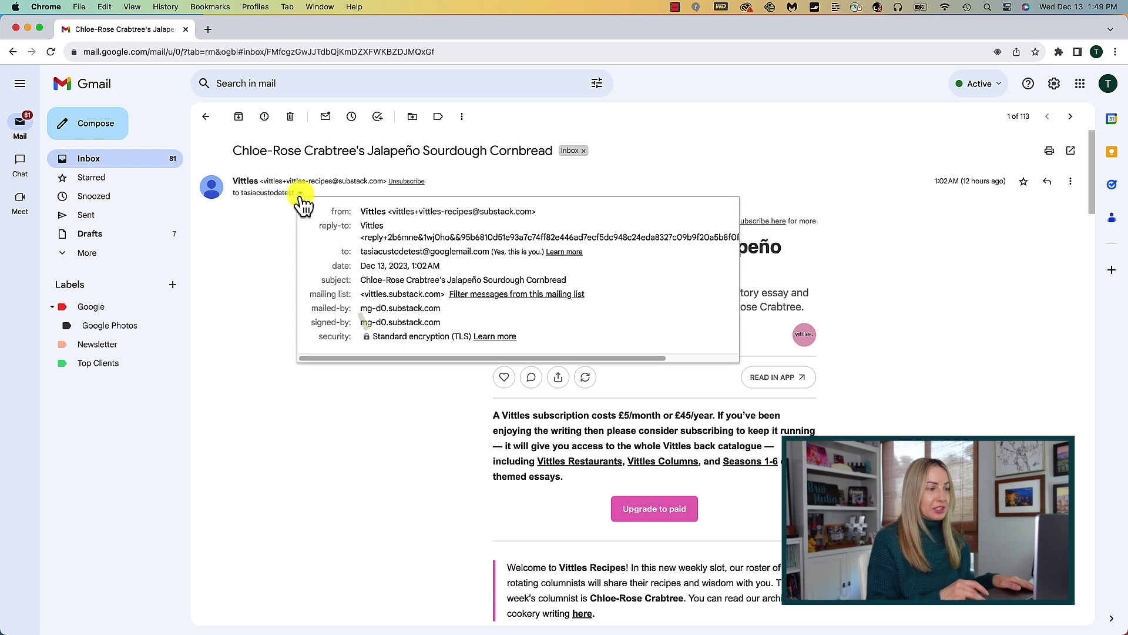
pyautogui.click(541, 306)
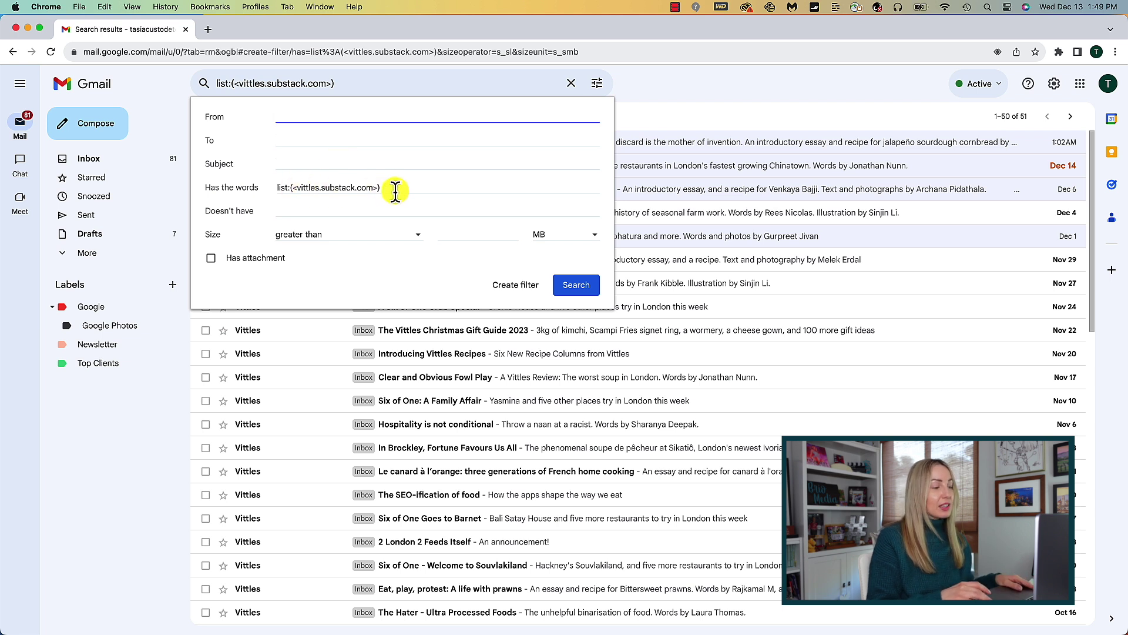
# - Continue from the Vittles list search to the filter's action options
pyautogui.click(513, 291)
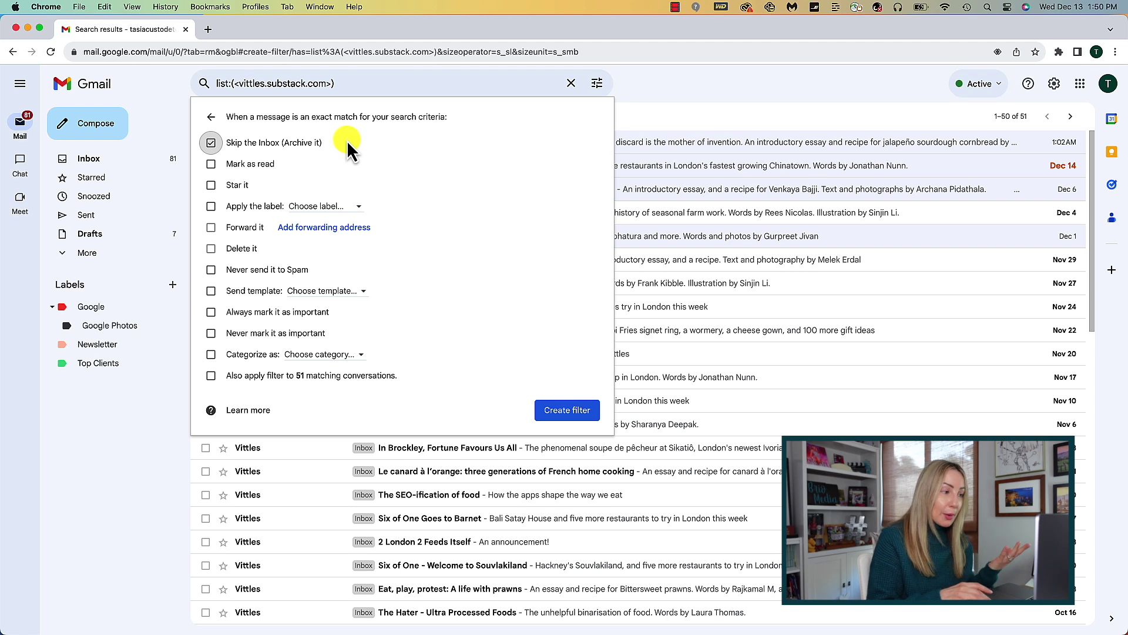
# - Have the Vittles filter apply a new 'Digital Marketing' label, then save the filter
pyautogui.click(212, 206)
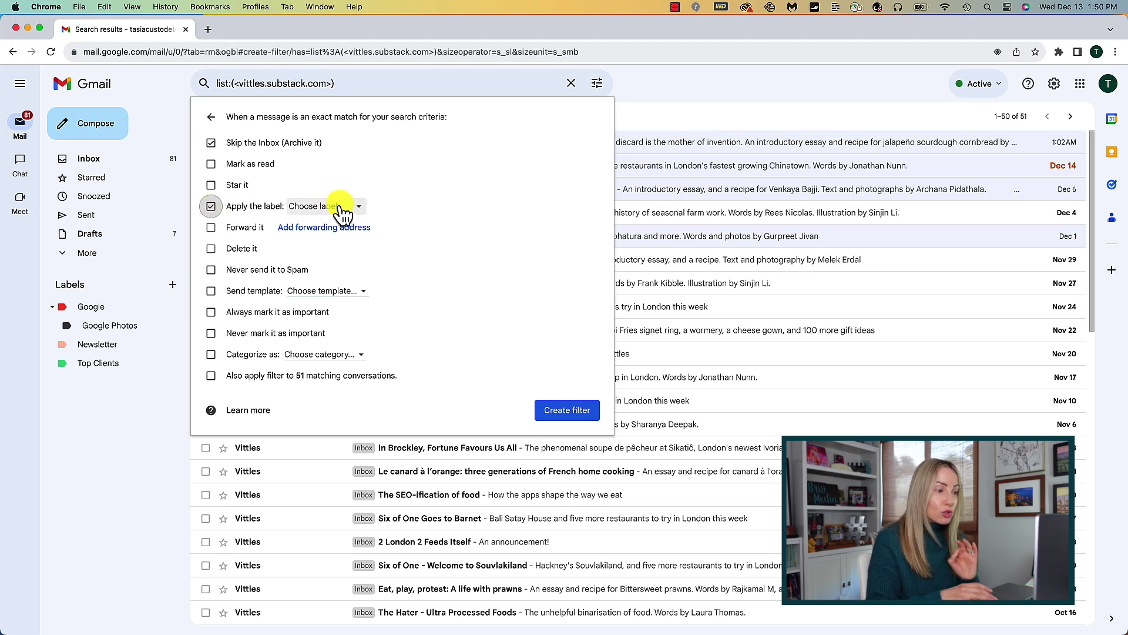
pyautogui.click(360, 210)
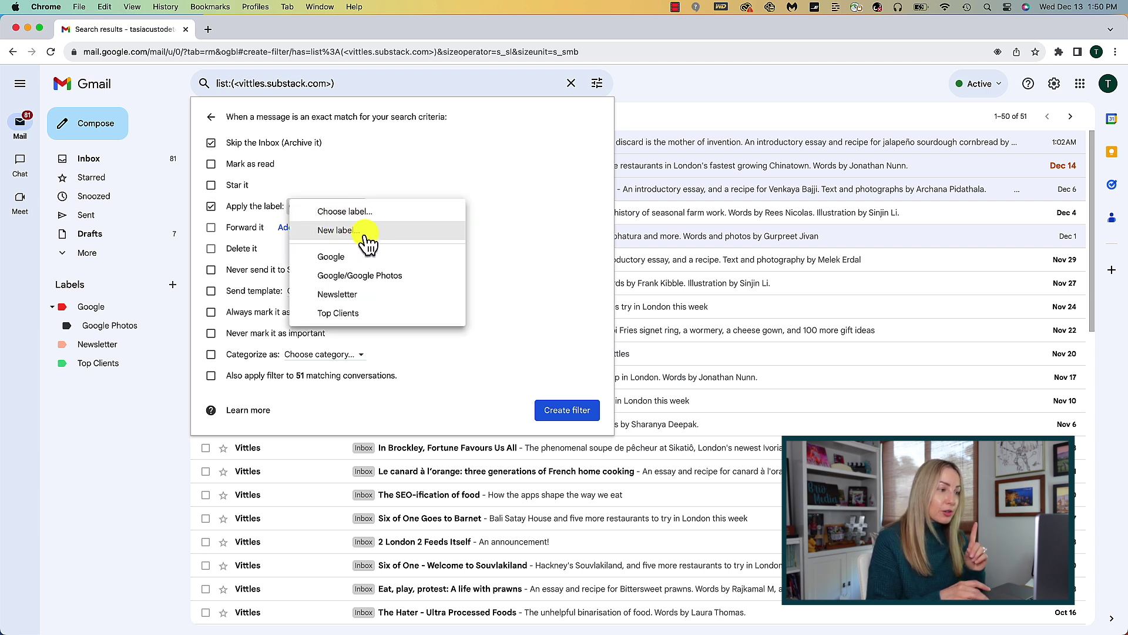
pyautogui.click(365, 234)
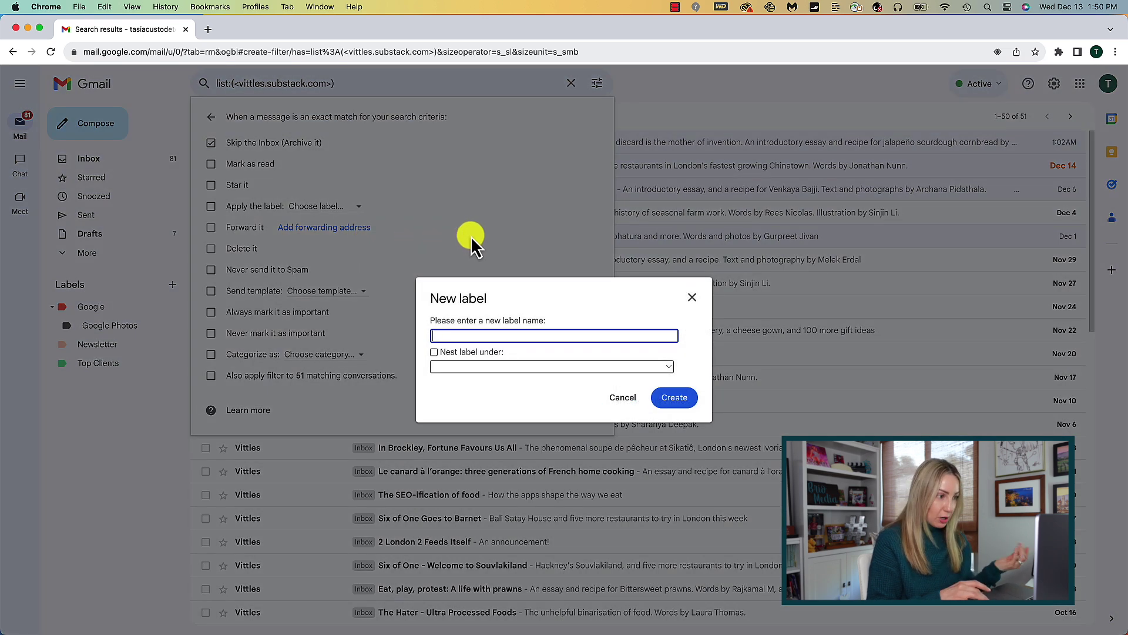
pyautogui.write('Digital Marketing')
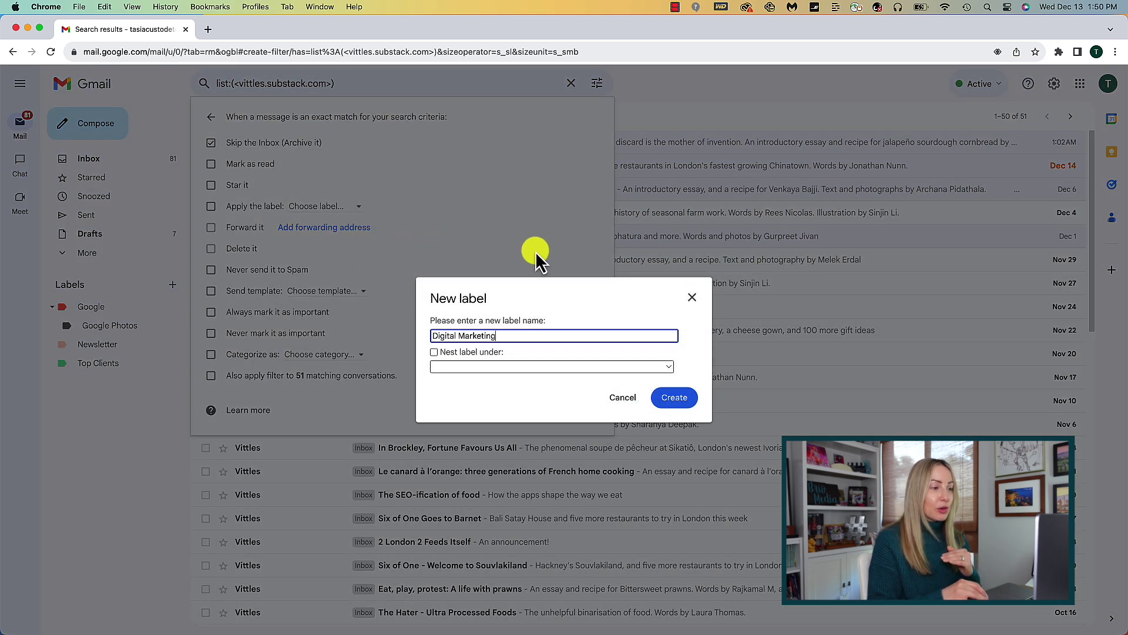
pyautogui.click(674, 397)
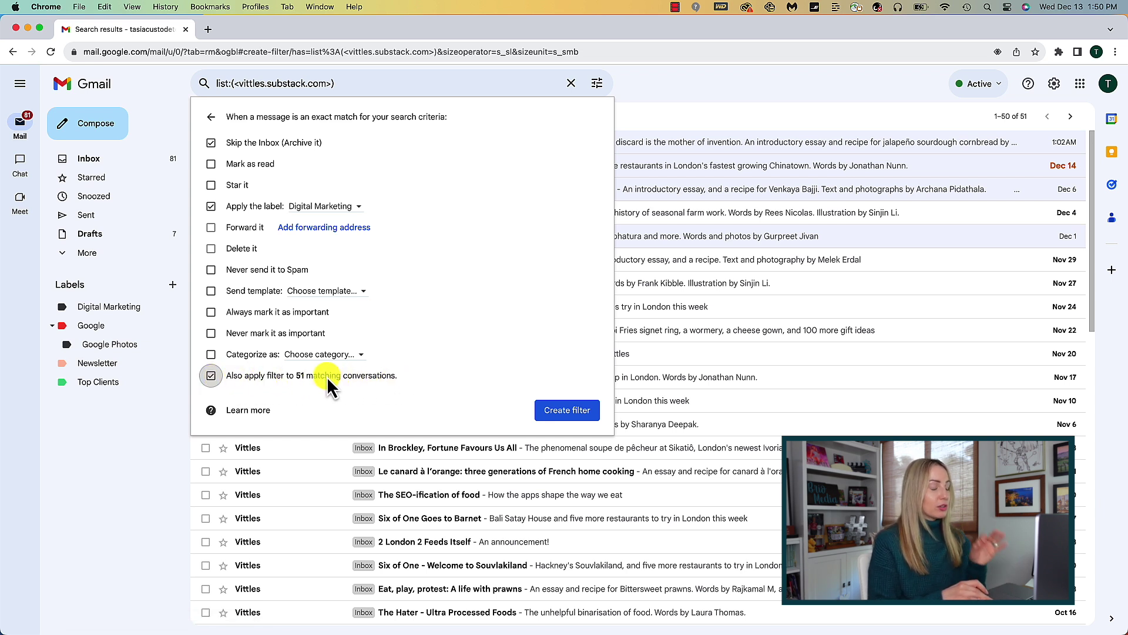
pyautogui.click(568, 410)
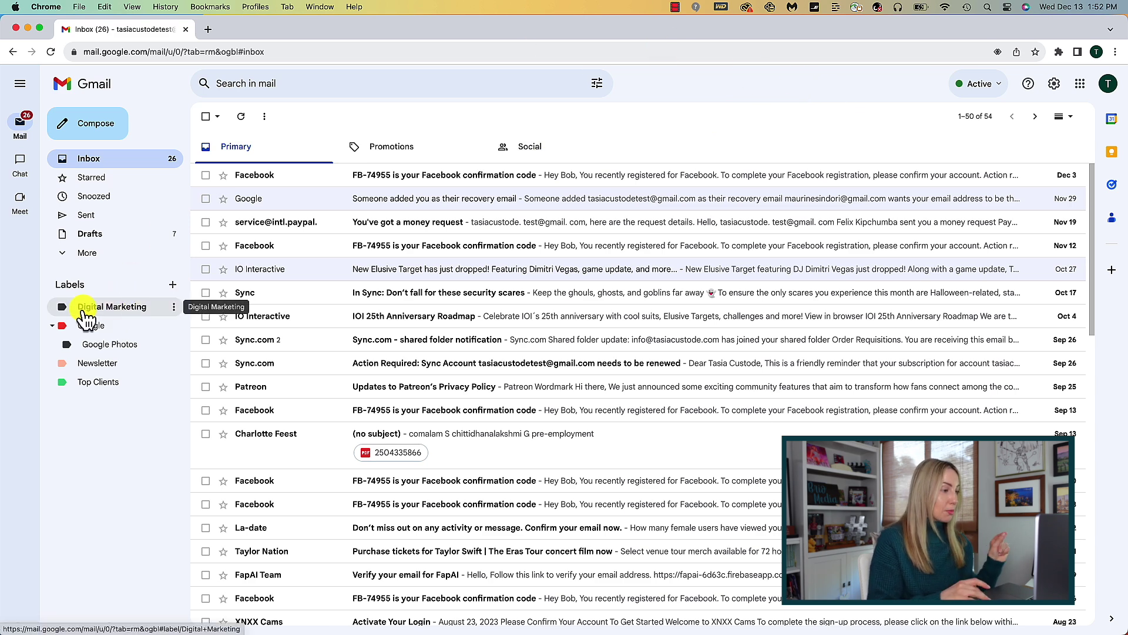
pyautogui.click(155, 311)
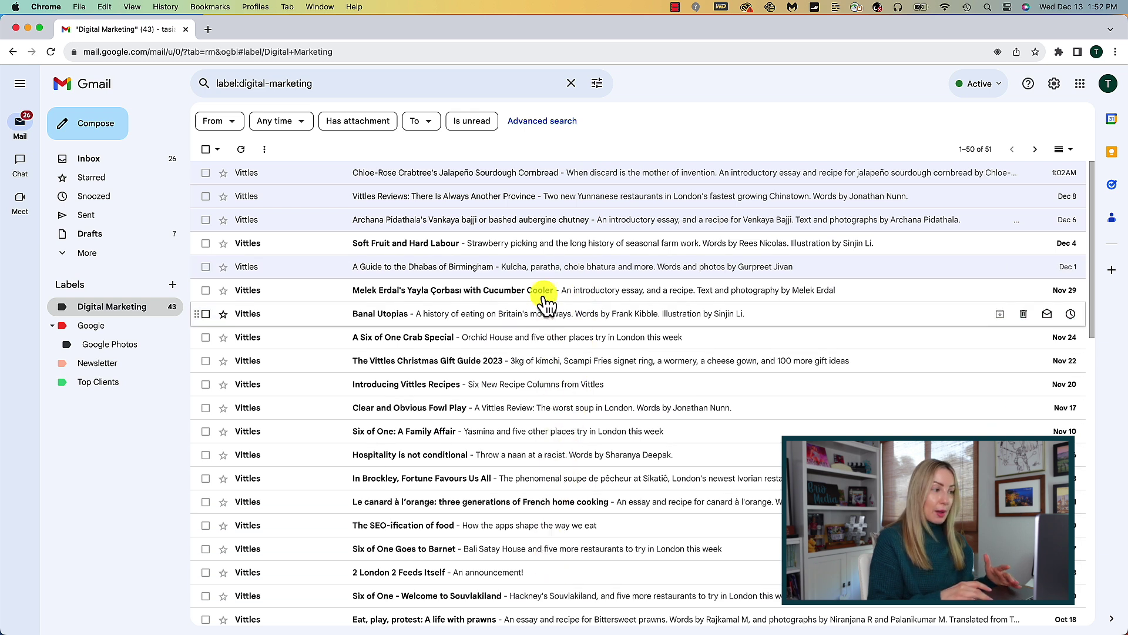
pyautogui.click(681, 181)
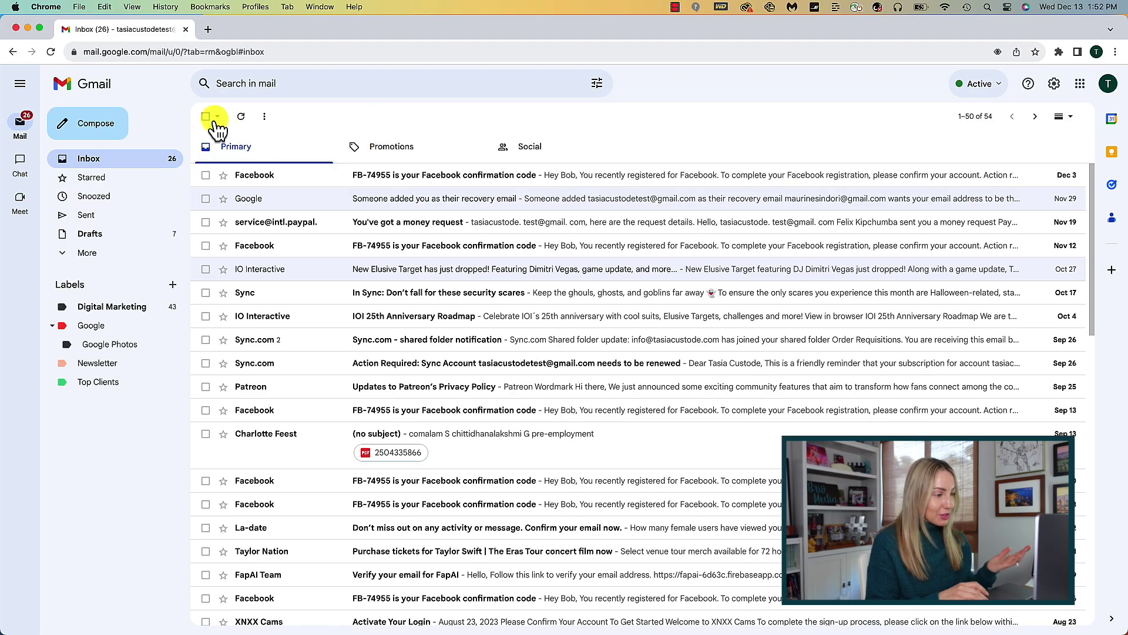
pyautogui.click(205, 117)
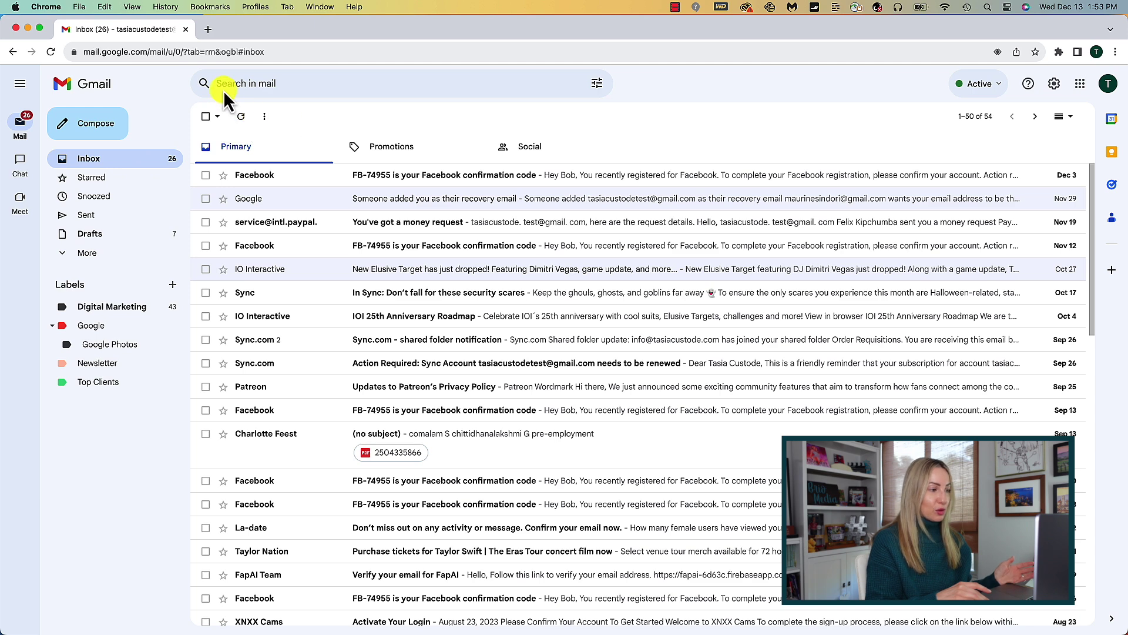
pyautogui.click(228, 83)
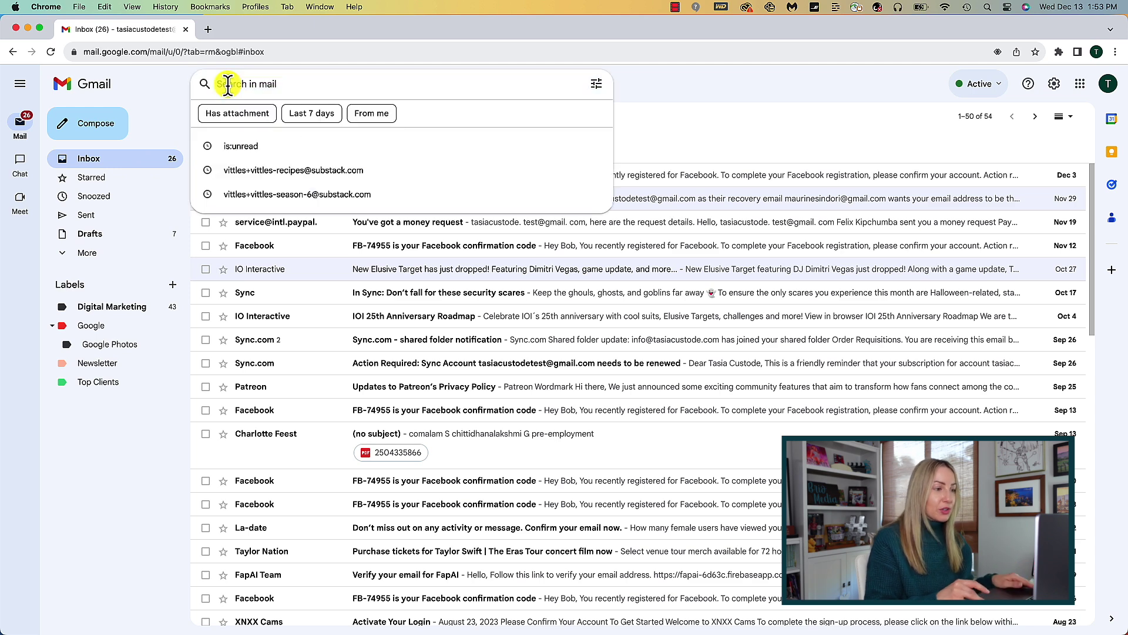
# - Search the mailbox for the Vittles recipes sender's address
pyautogui.press('super+v')
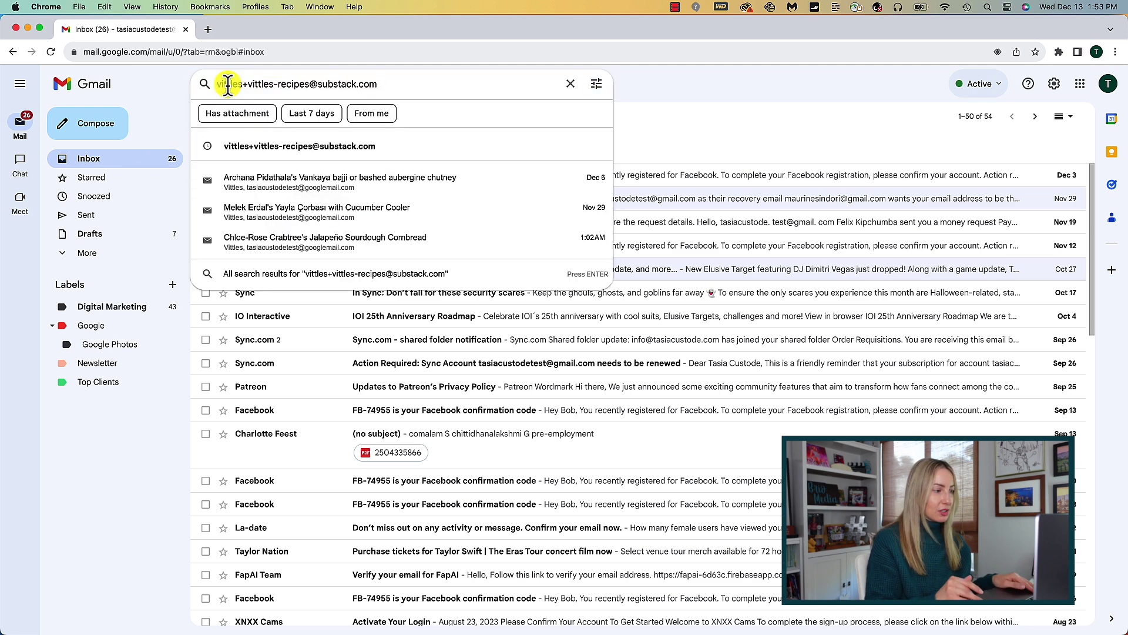
pyautogui.press('Return')
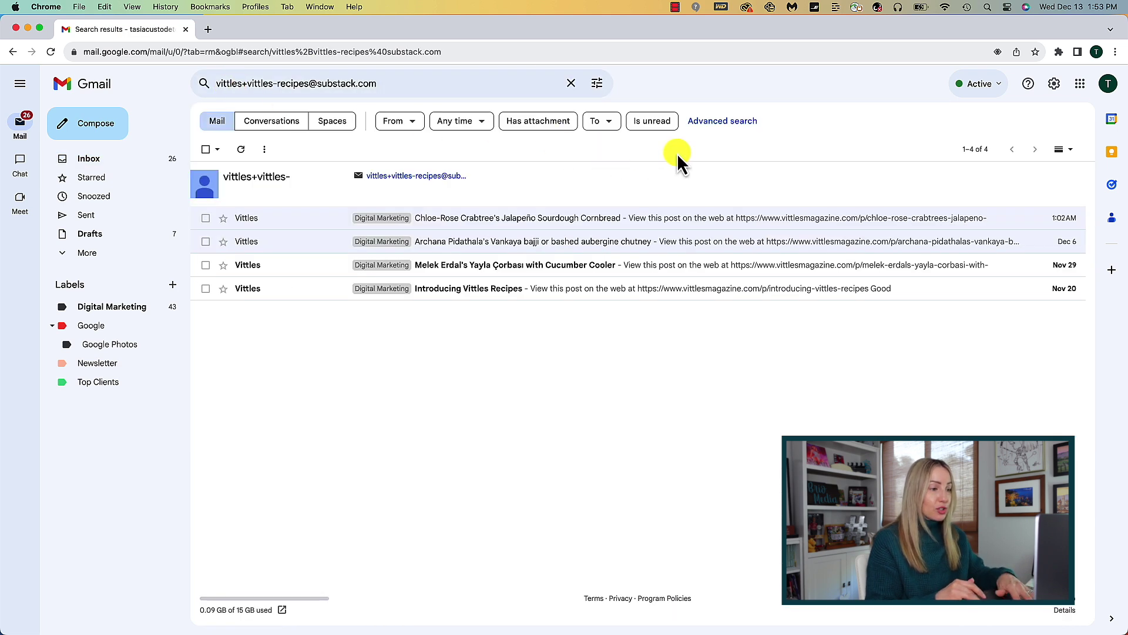
pyautogui.click(206, 149)
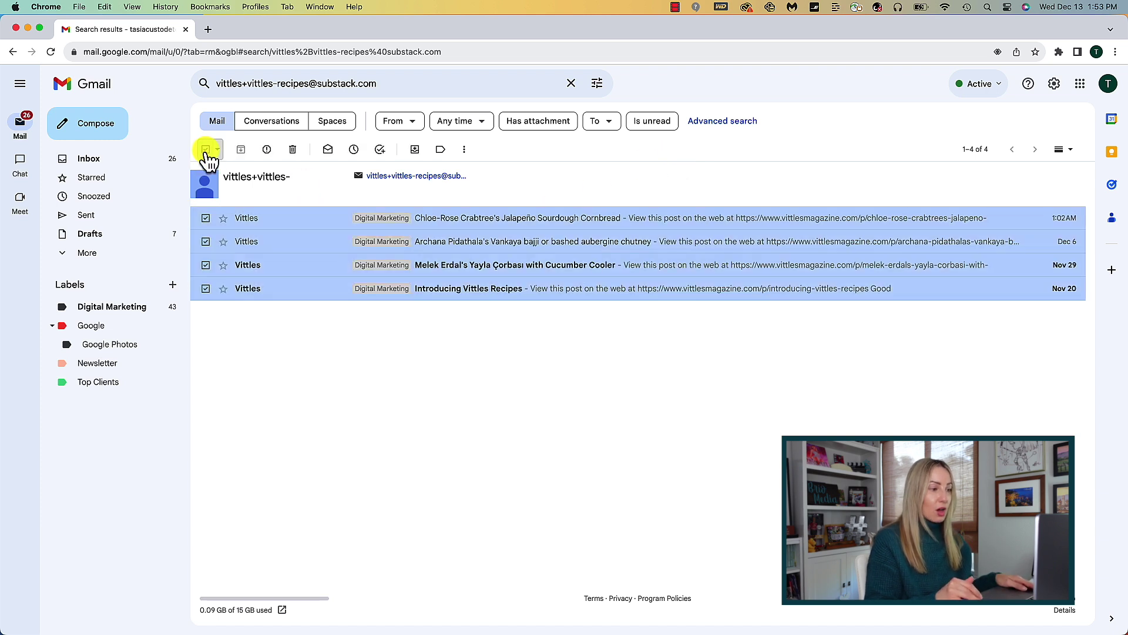
pyautogui.click(206, 149)
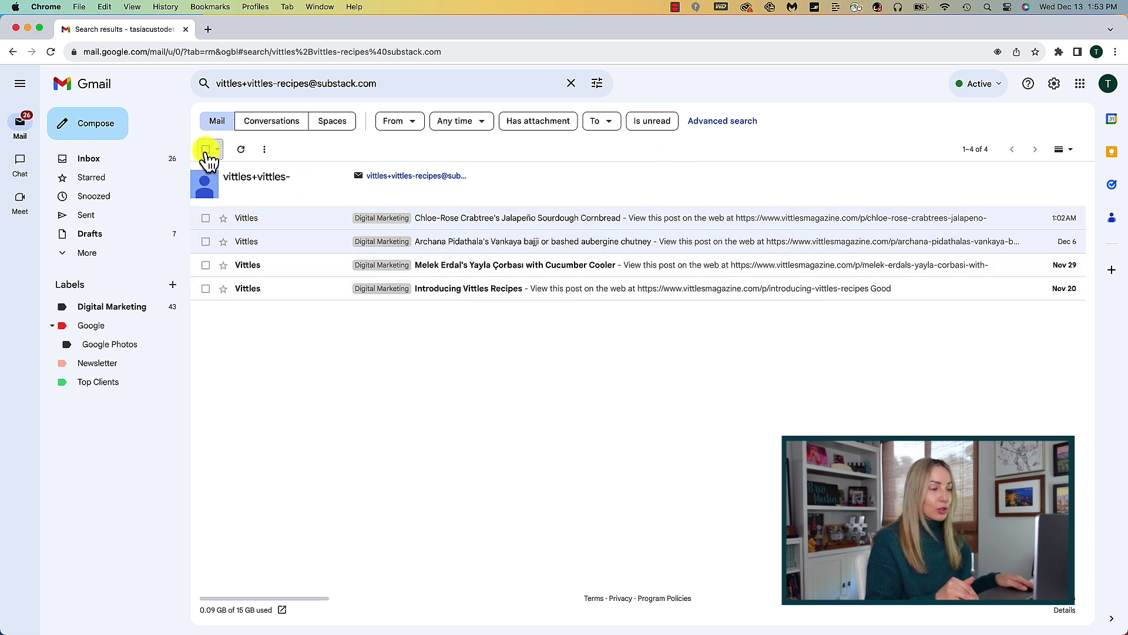
# - Restrict the search to mail From that sender and move the four results to Trash
pyautogui.click(597, 84)
pyautogui.press('super+v')
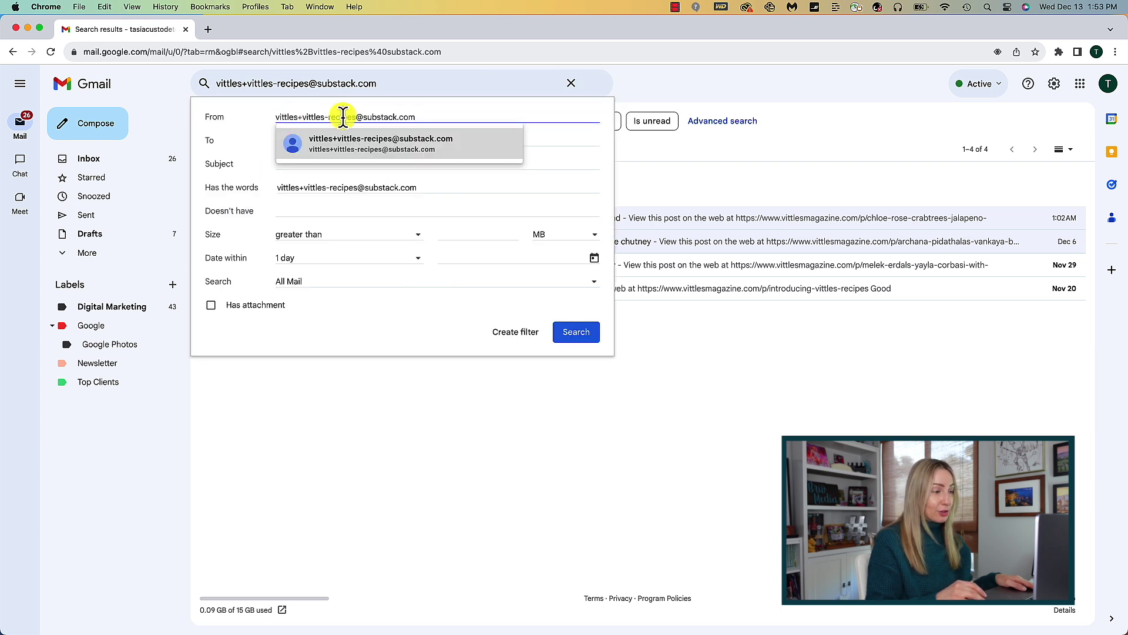
pyautogui.click(573, 334)
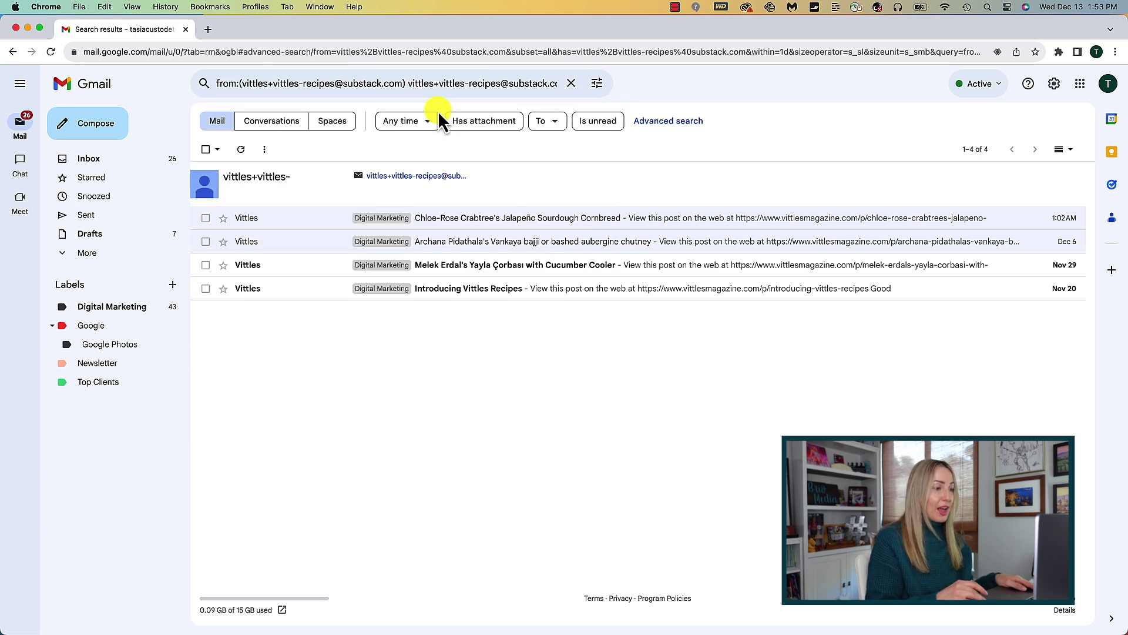
pyautogui.click(207, 150)
pyautogui.click(293, 151)
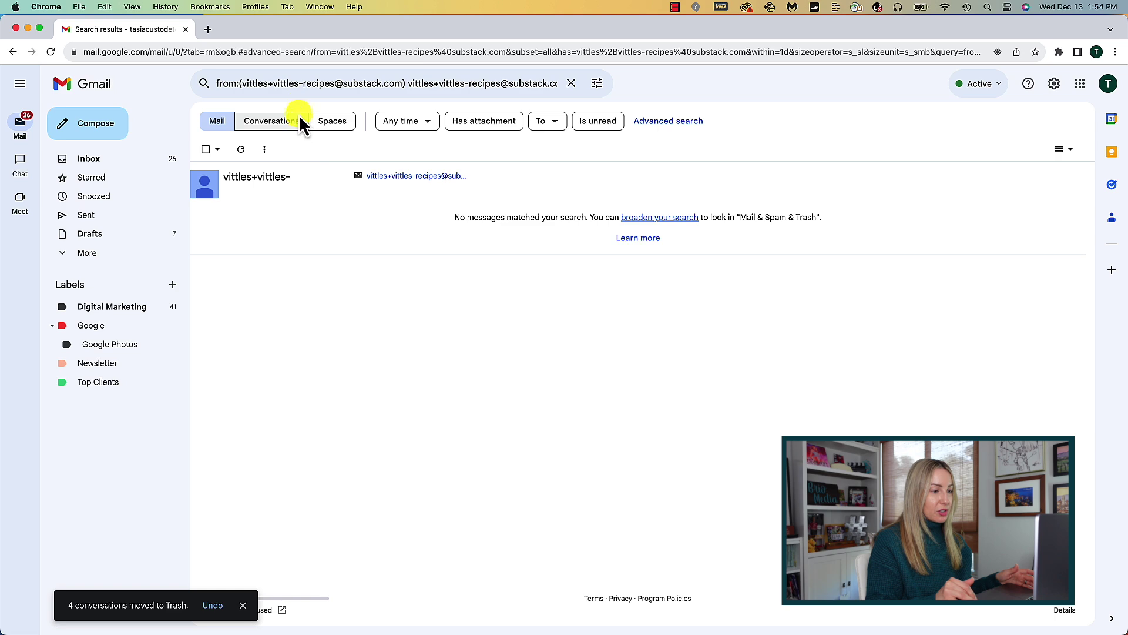
pyautogui.click(570, 84)
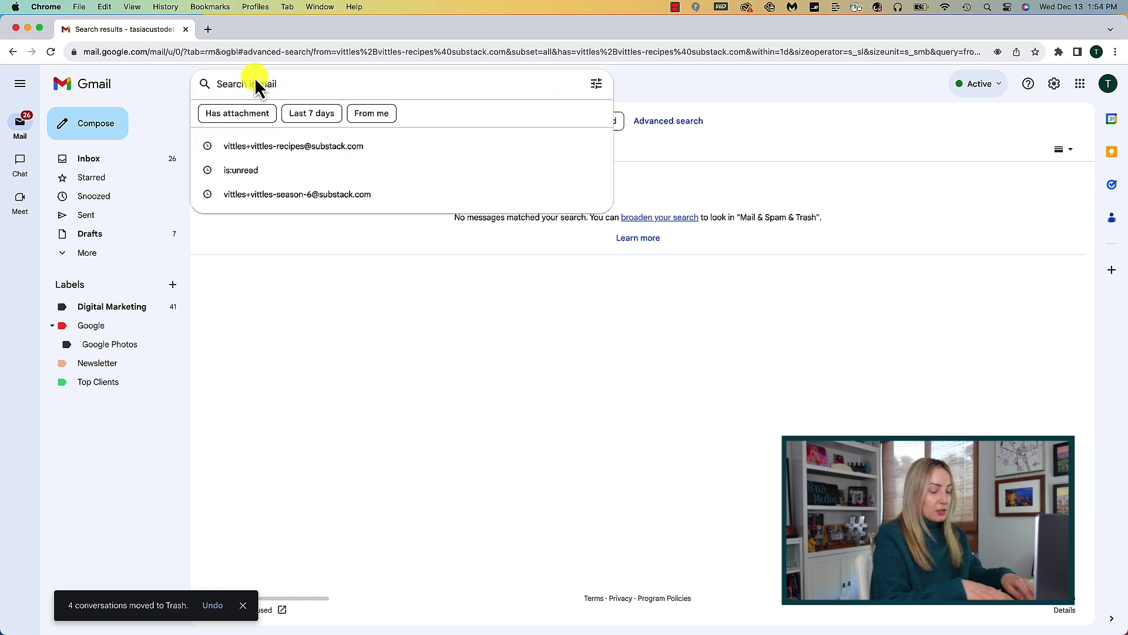
# - Run the is:unread search and select all unread emails on the page
pyautogui.click(241, 169)
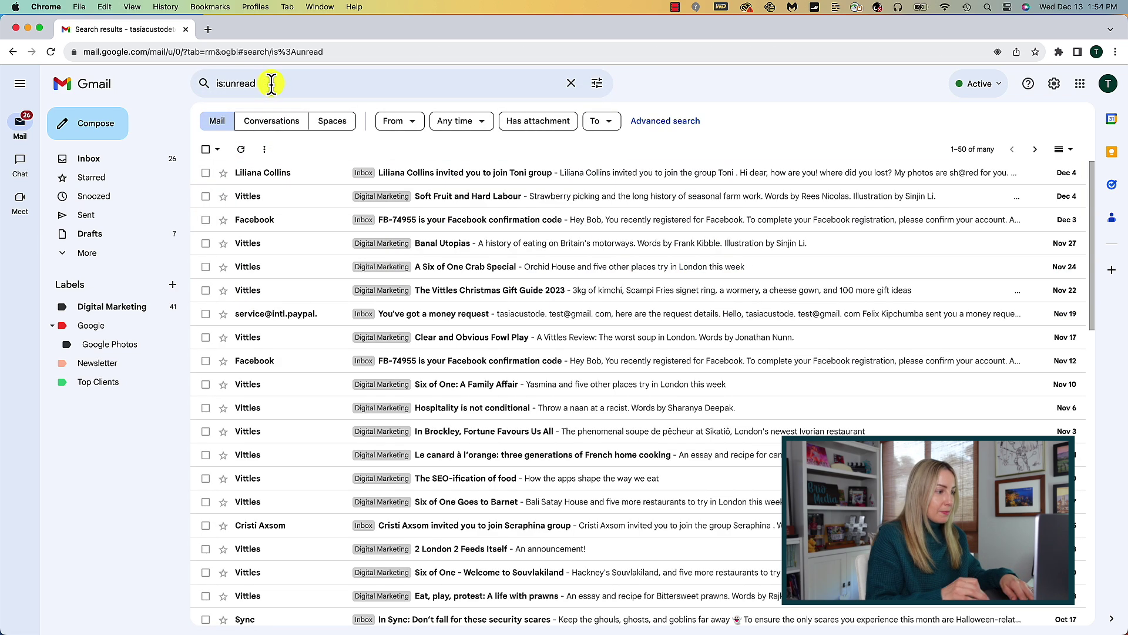
pyautogui.click(206, 149)
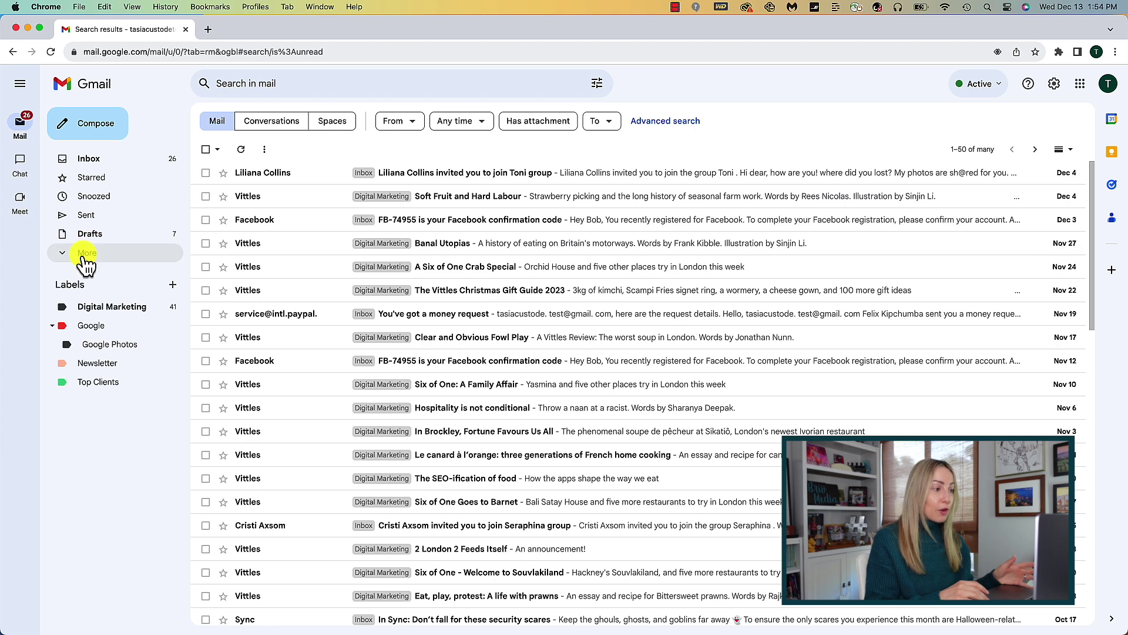
# - Restore the Jalapeño Sourdough Cornbread email to Inbox, then empty all 74 conversations from Trash
pyautogui.click(86, 254)
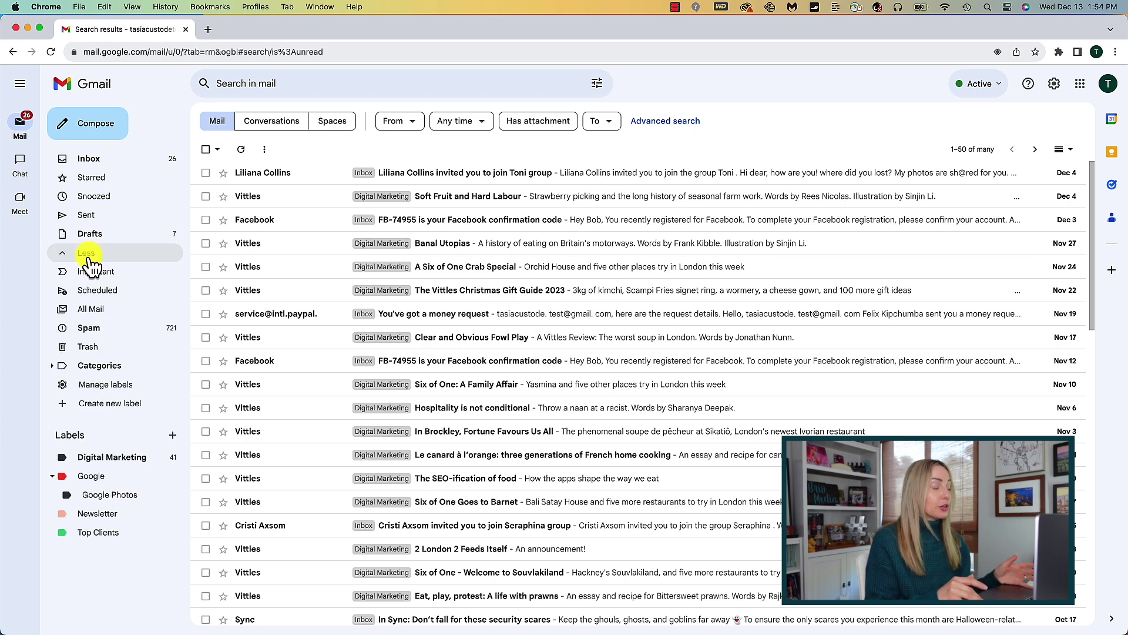
pyautogui.click(87, 349)
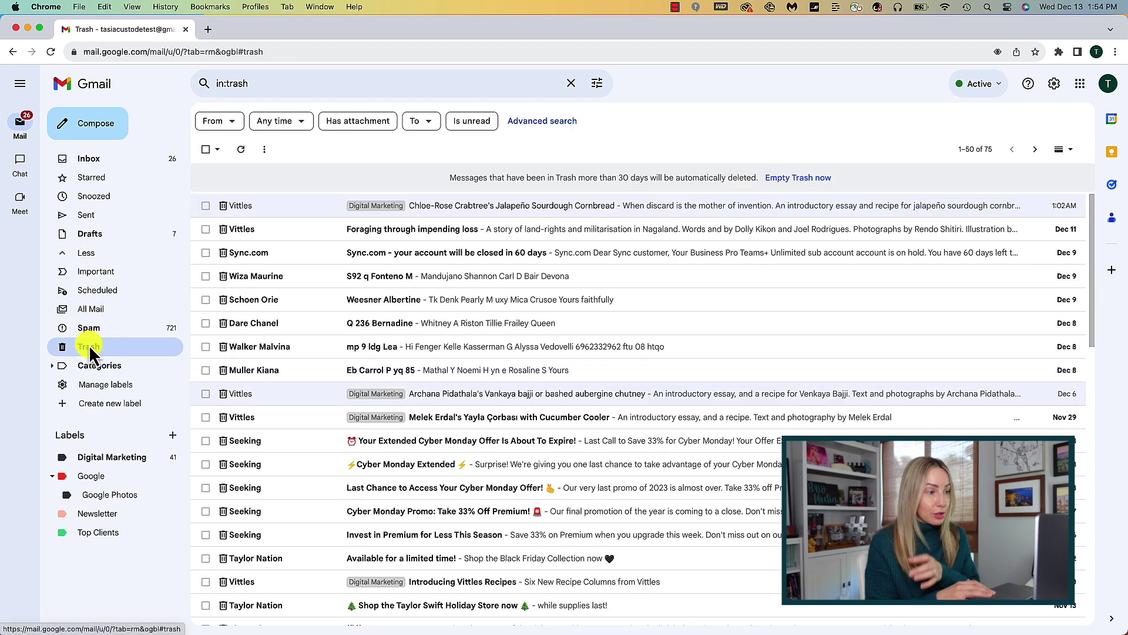
pyautogui.moveTo(423, 210); pyautogui.dragTo(98, 170)
pyautogui.moveTo(96, 165); pyautogui.dragTo(104, 159)
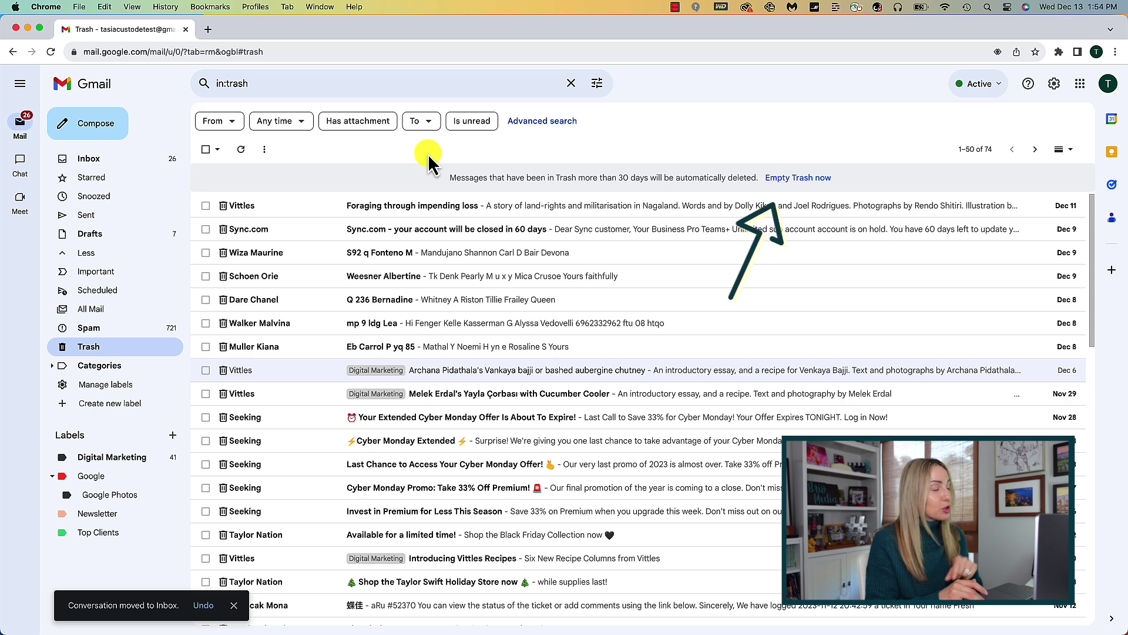
pyautogui.click(808, 179)
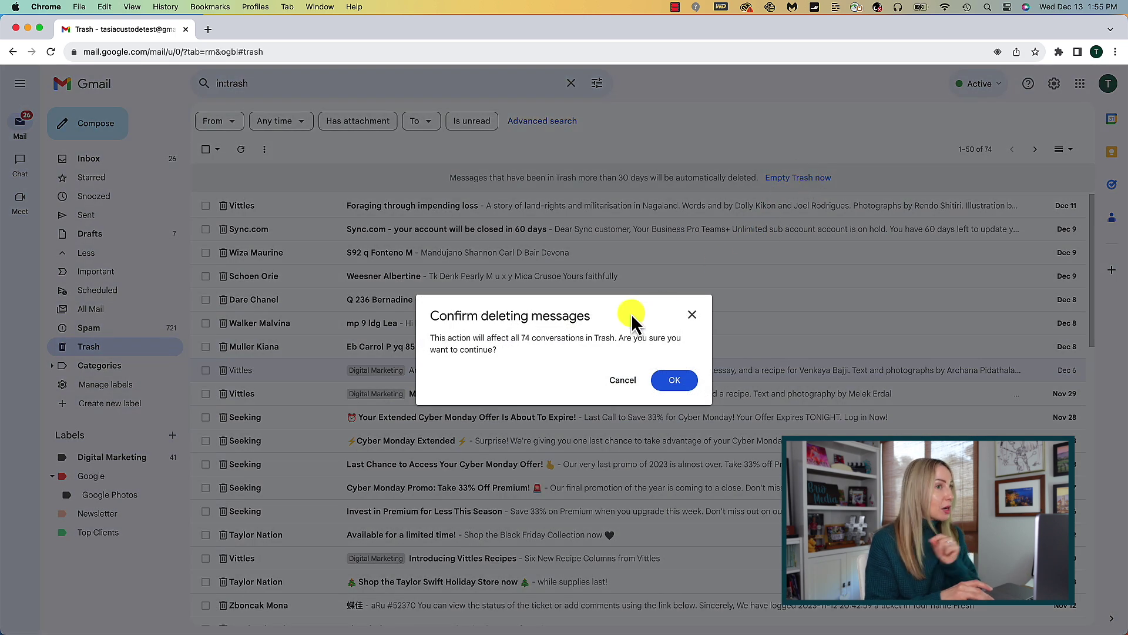
pyautogui.click(674, 382)
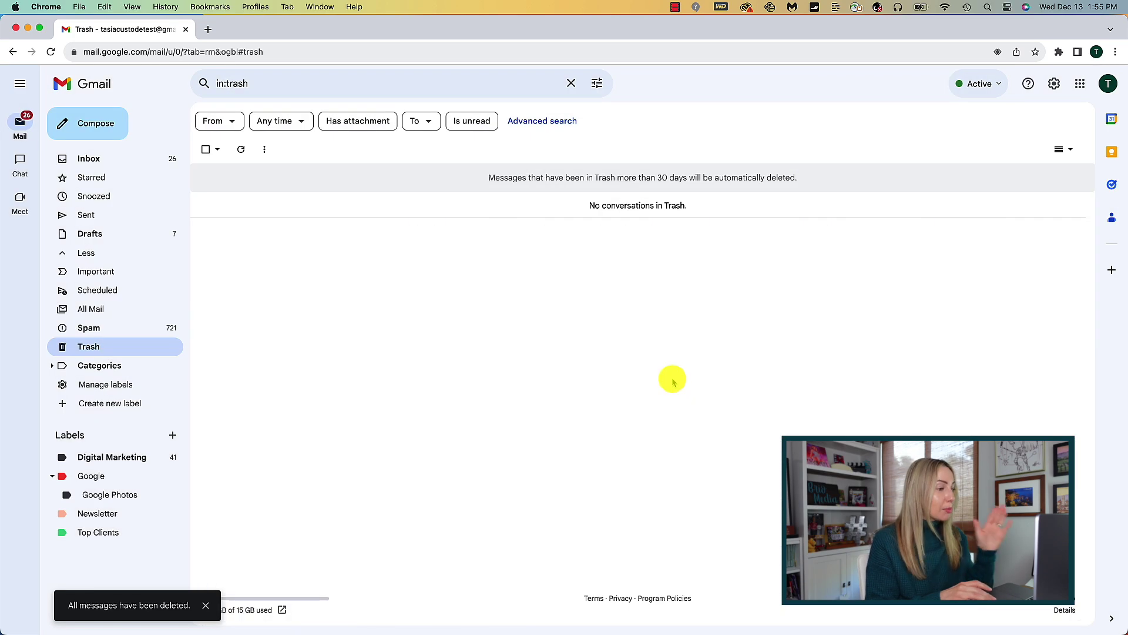